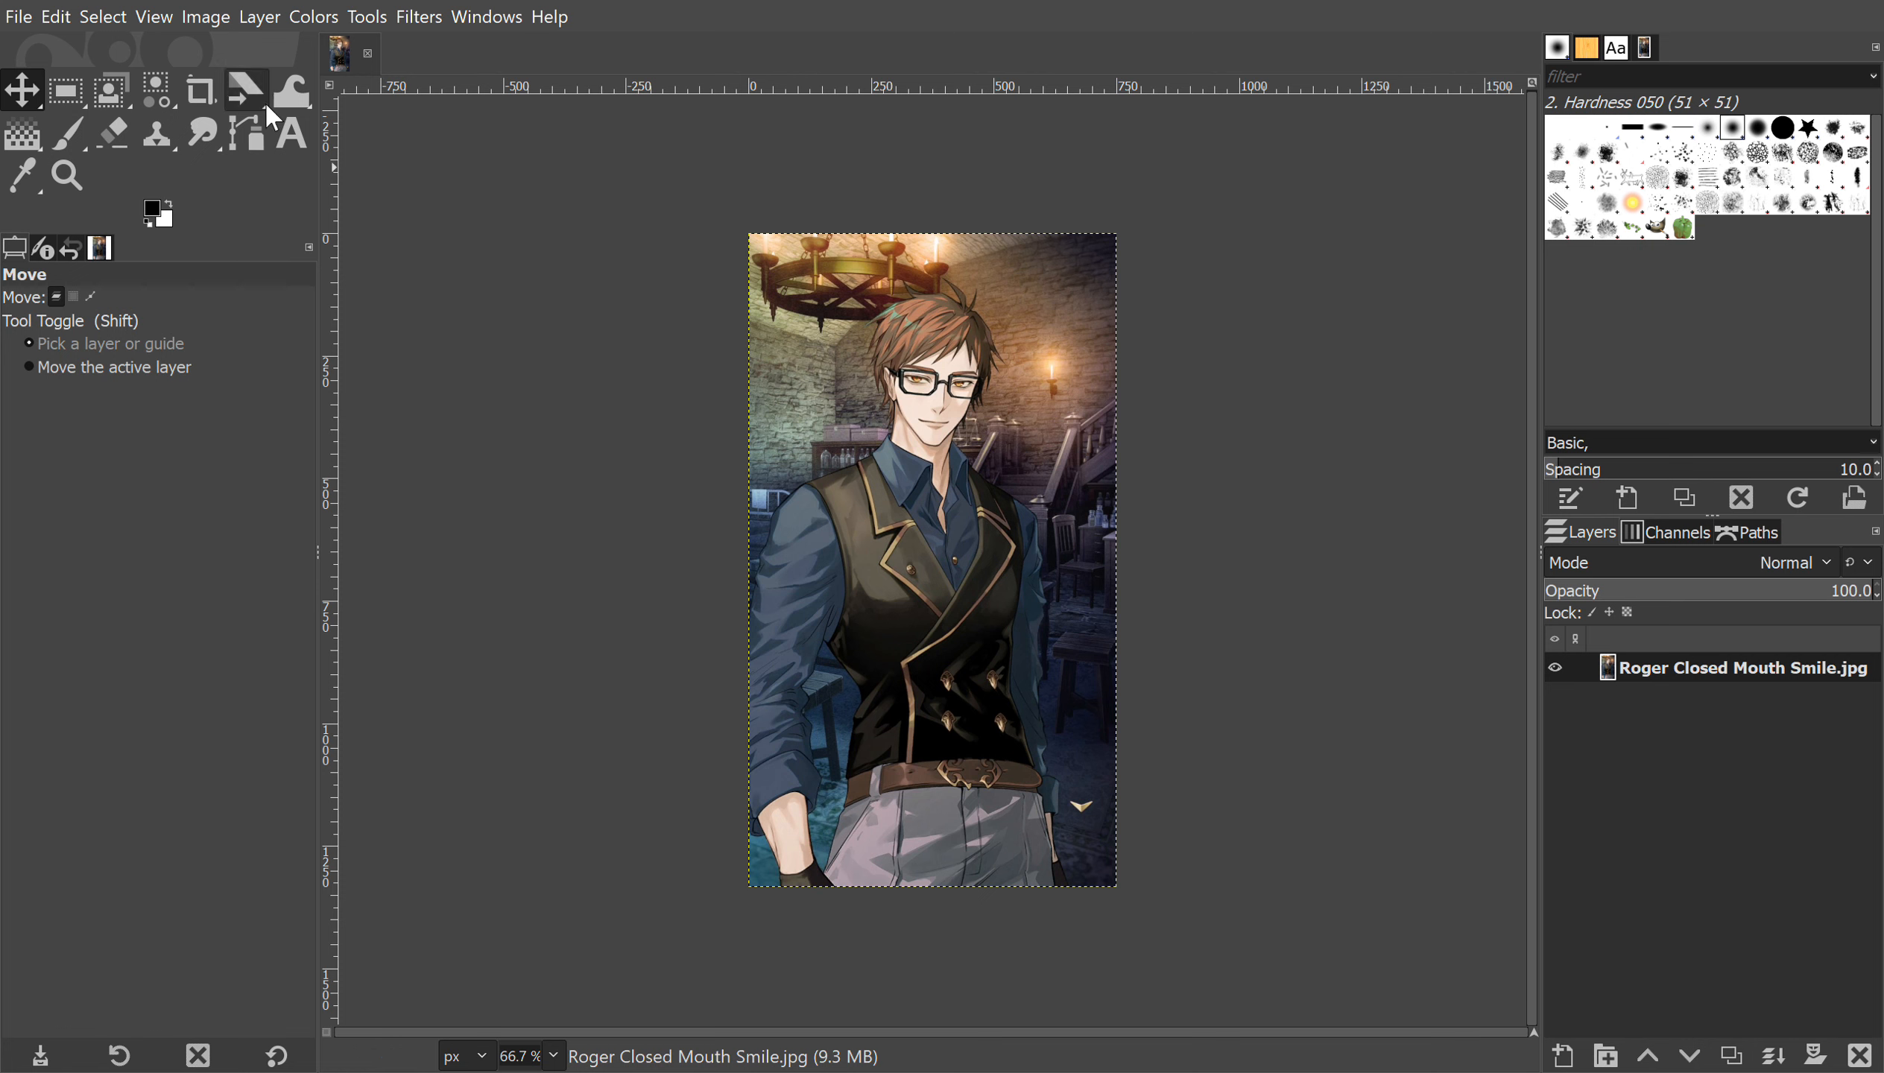
- Add an alpha channel to the Roger Closed Mouth Smile.jpg layer
{"action": "left_click", "coordinate": [254, 17]}
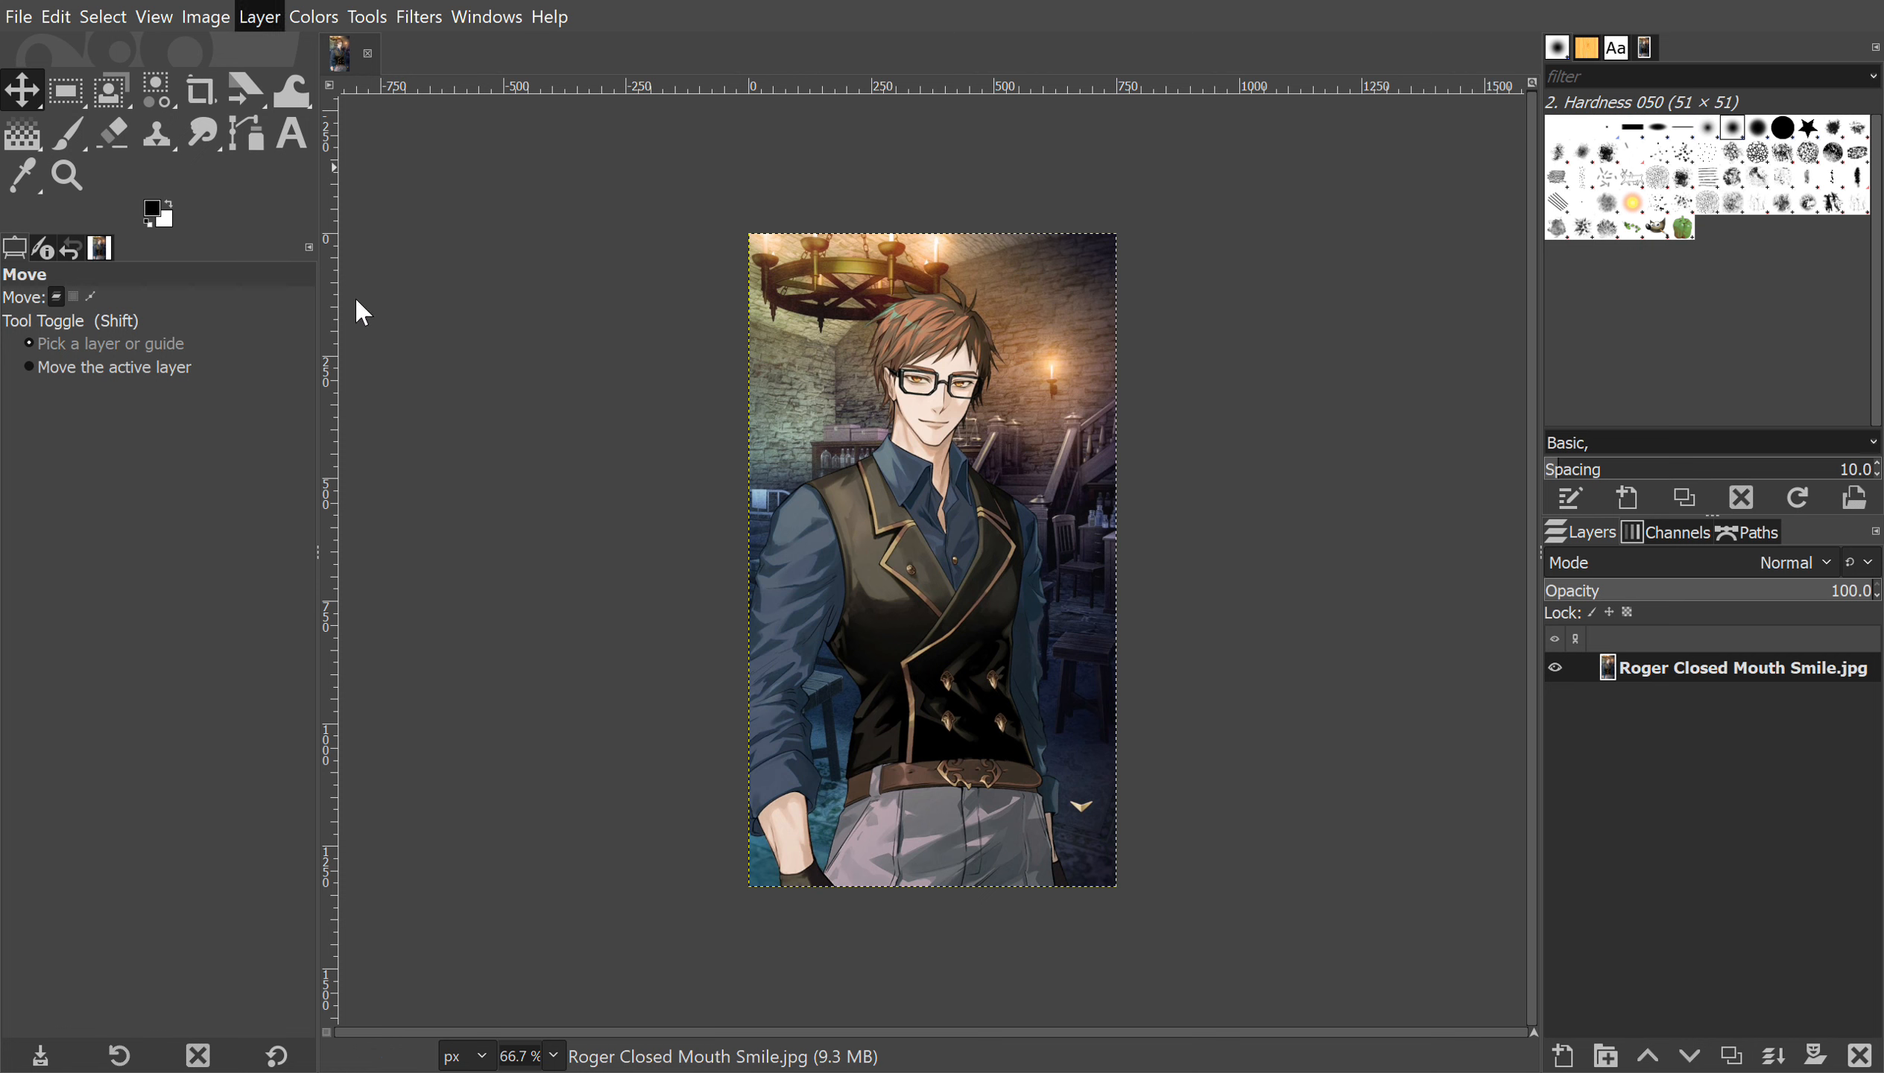
{"action": "left_click", "coordinate": [645, 319]}
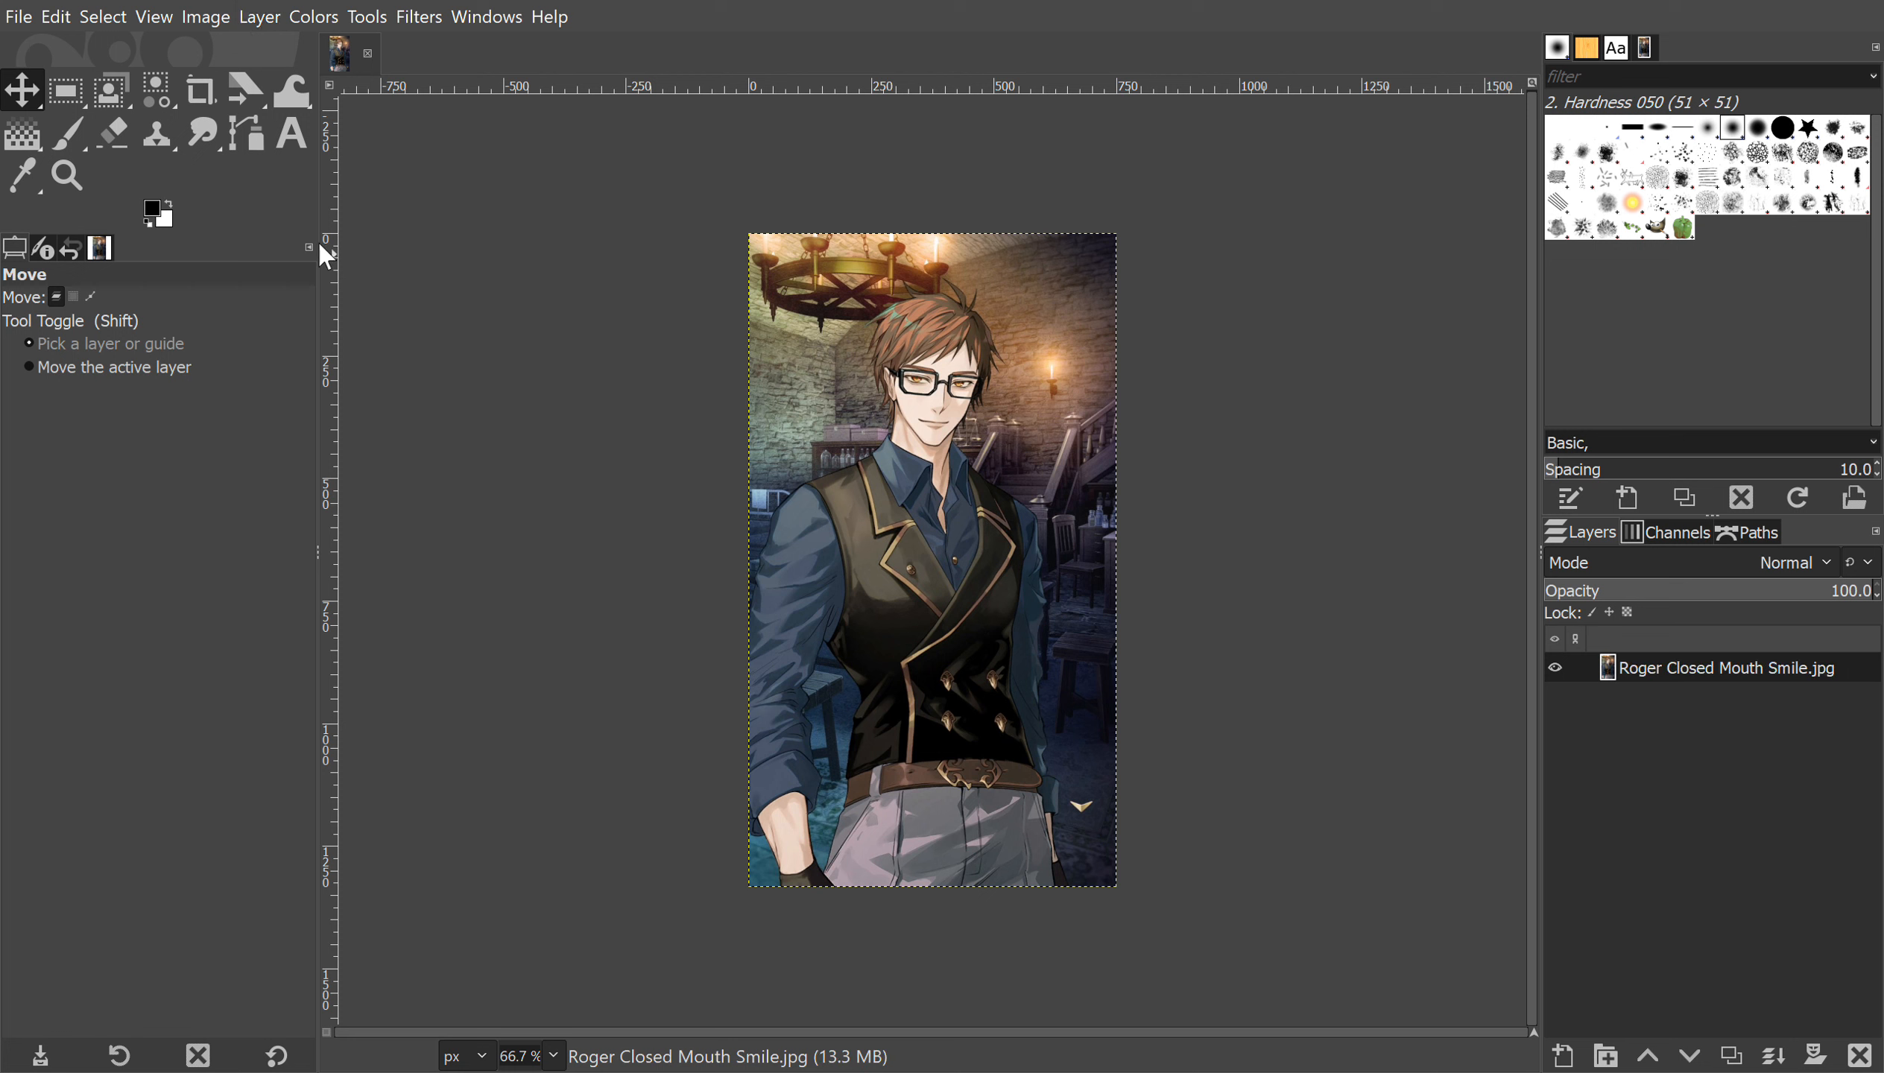
- Start a path with the Paths tool at the tip of the large hair spike atop the head and trace its upper edge
{"action": "left_click", "coordinate": [240, 148]}
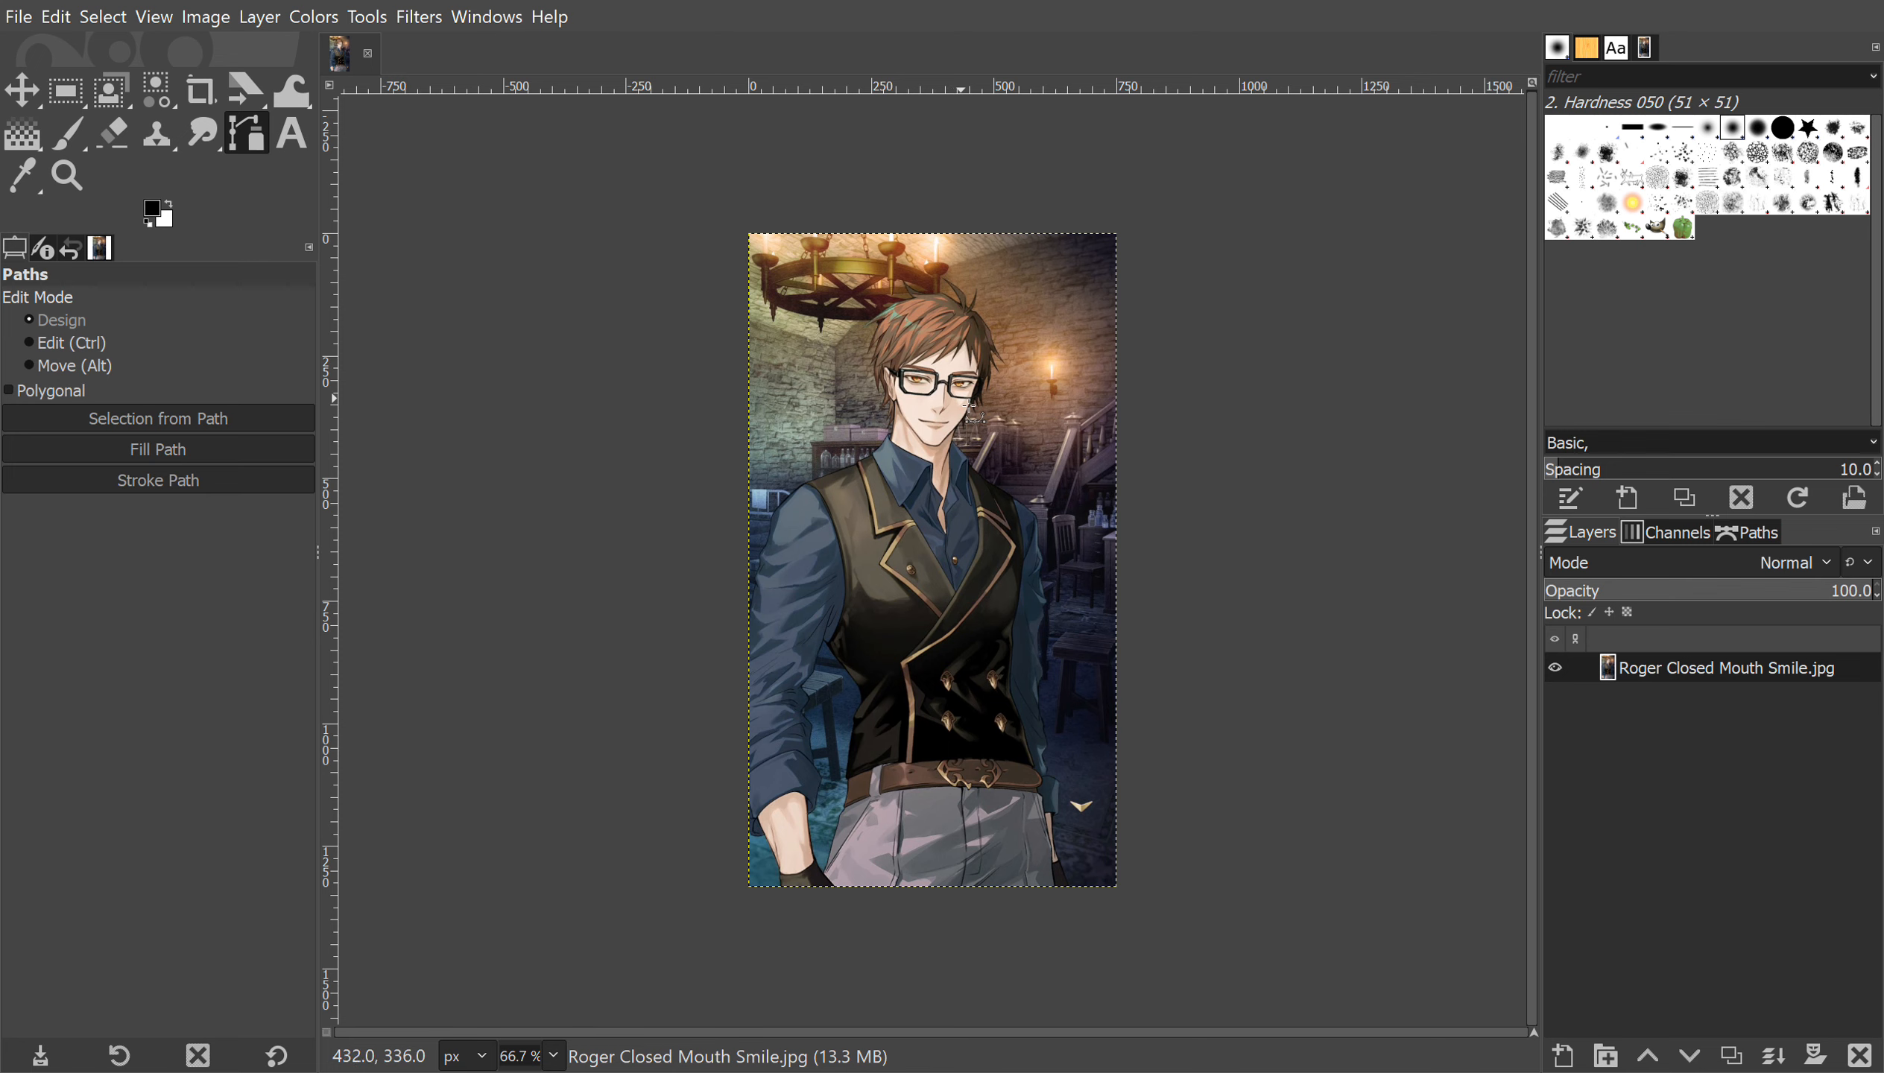
{"action": "scroll", "coordinate": [970, 410], "scroll_direction": "up", "scroll_amount": 9}
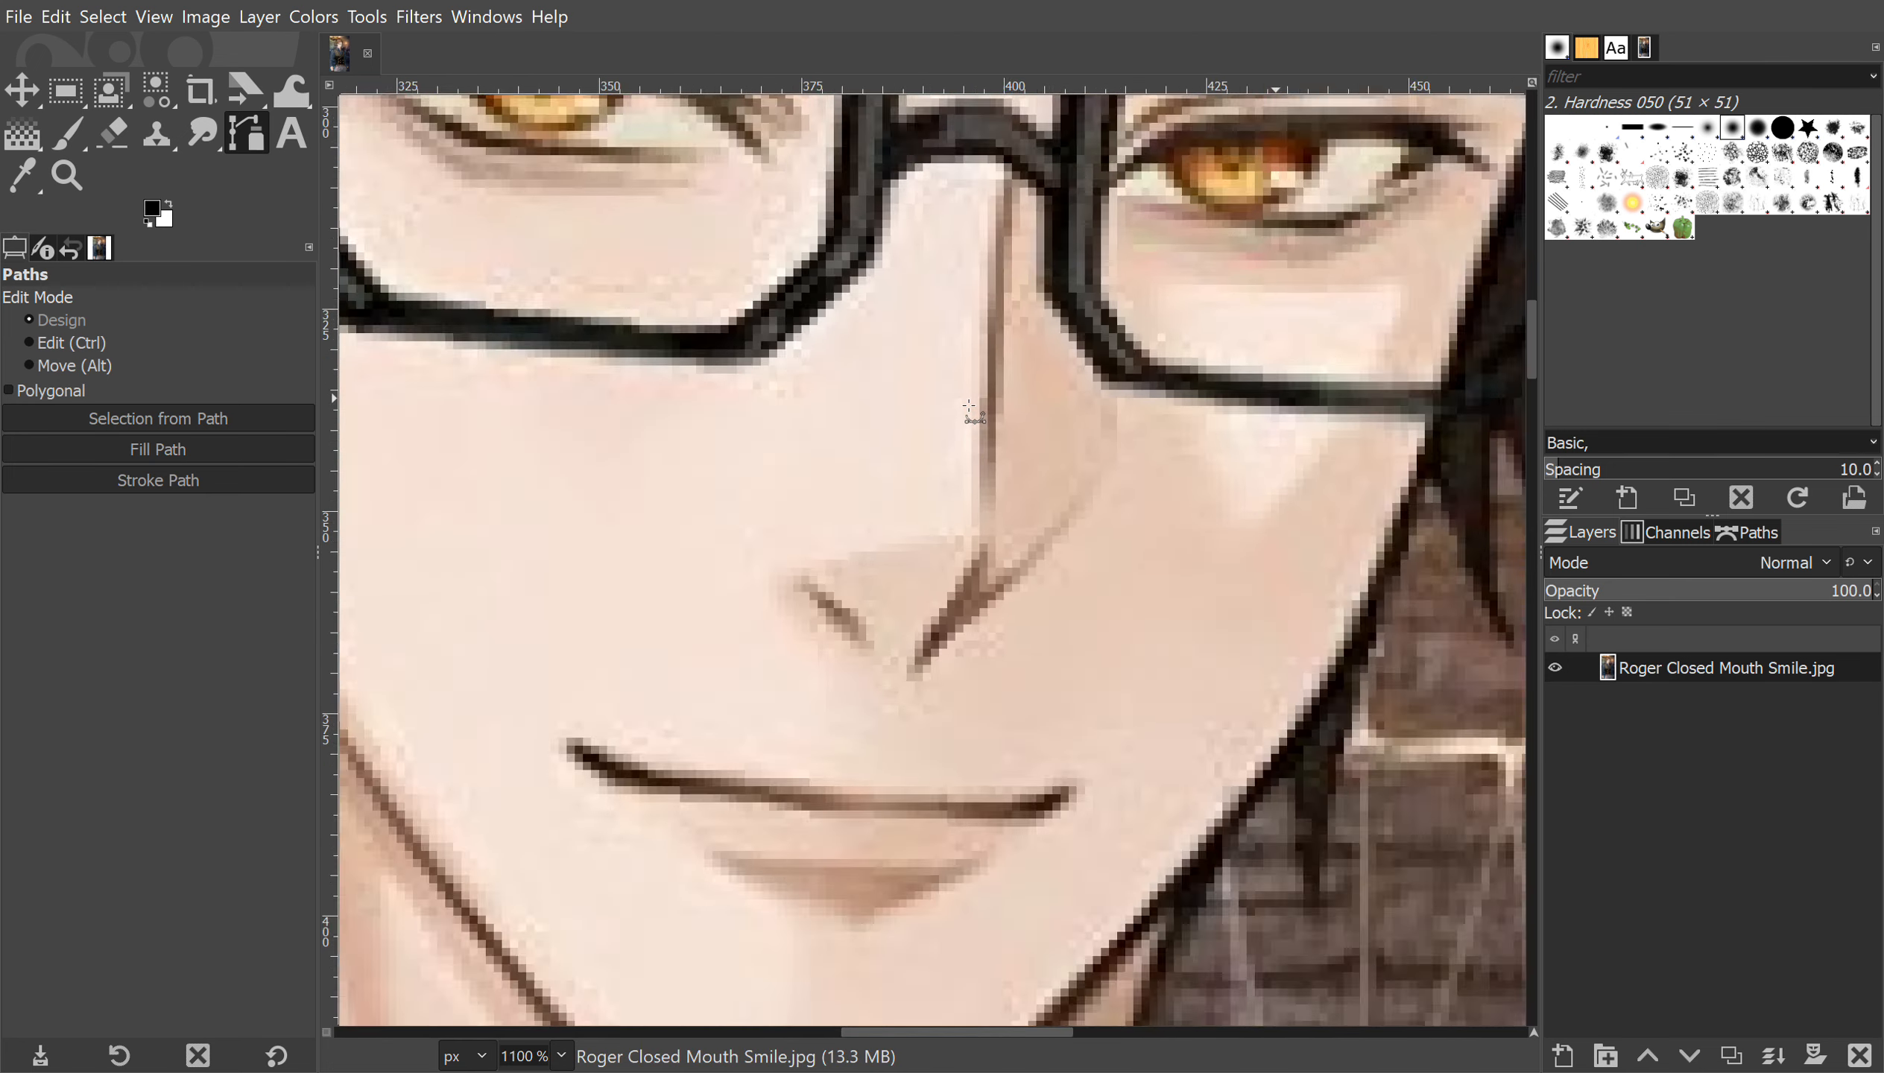
{"action": "scroll", "coordinate": [944, 342], "scroll_direction": "up", "scroll_amount": 10}
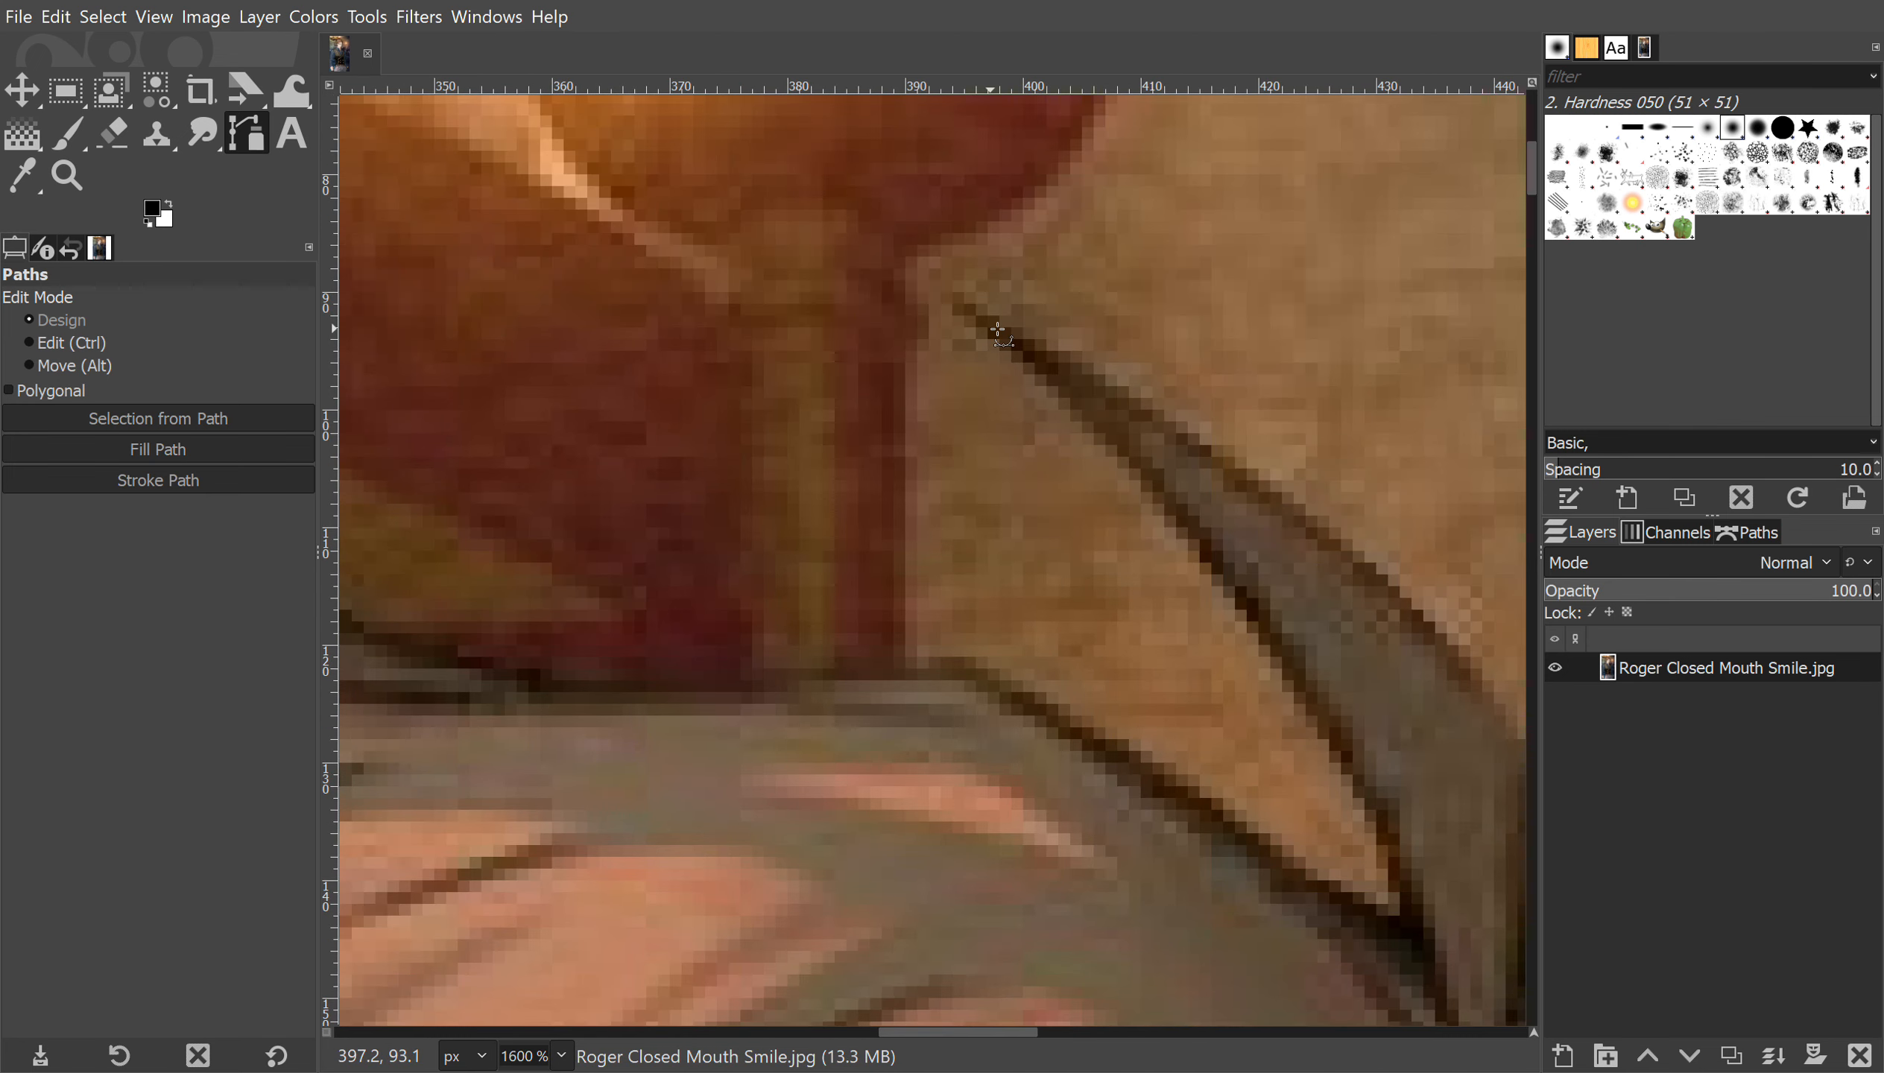
{"action": "left_click", "coordinate": [983, 312]}
{"action": "left_click", "coordinate": [1127, 397]}
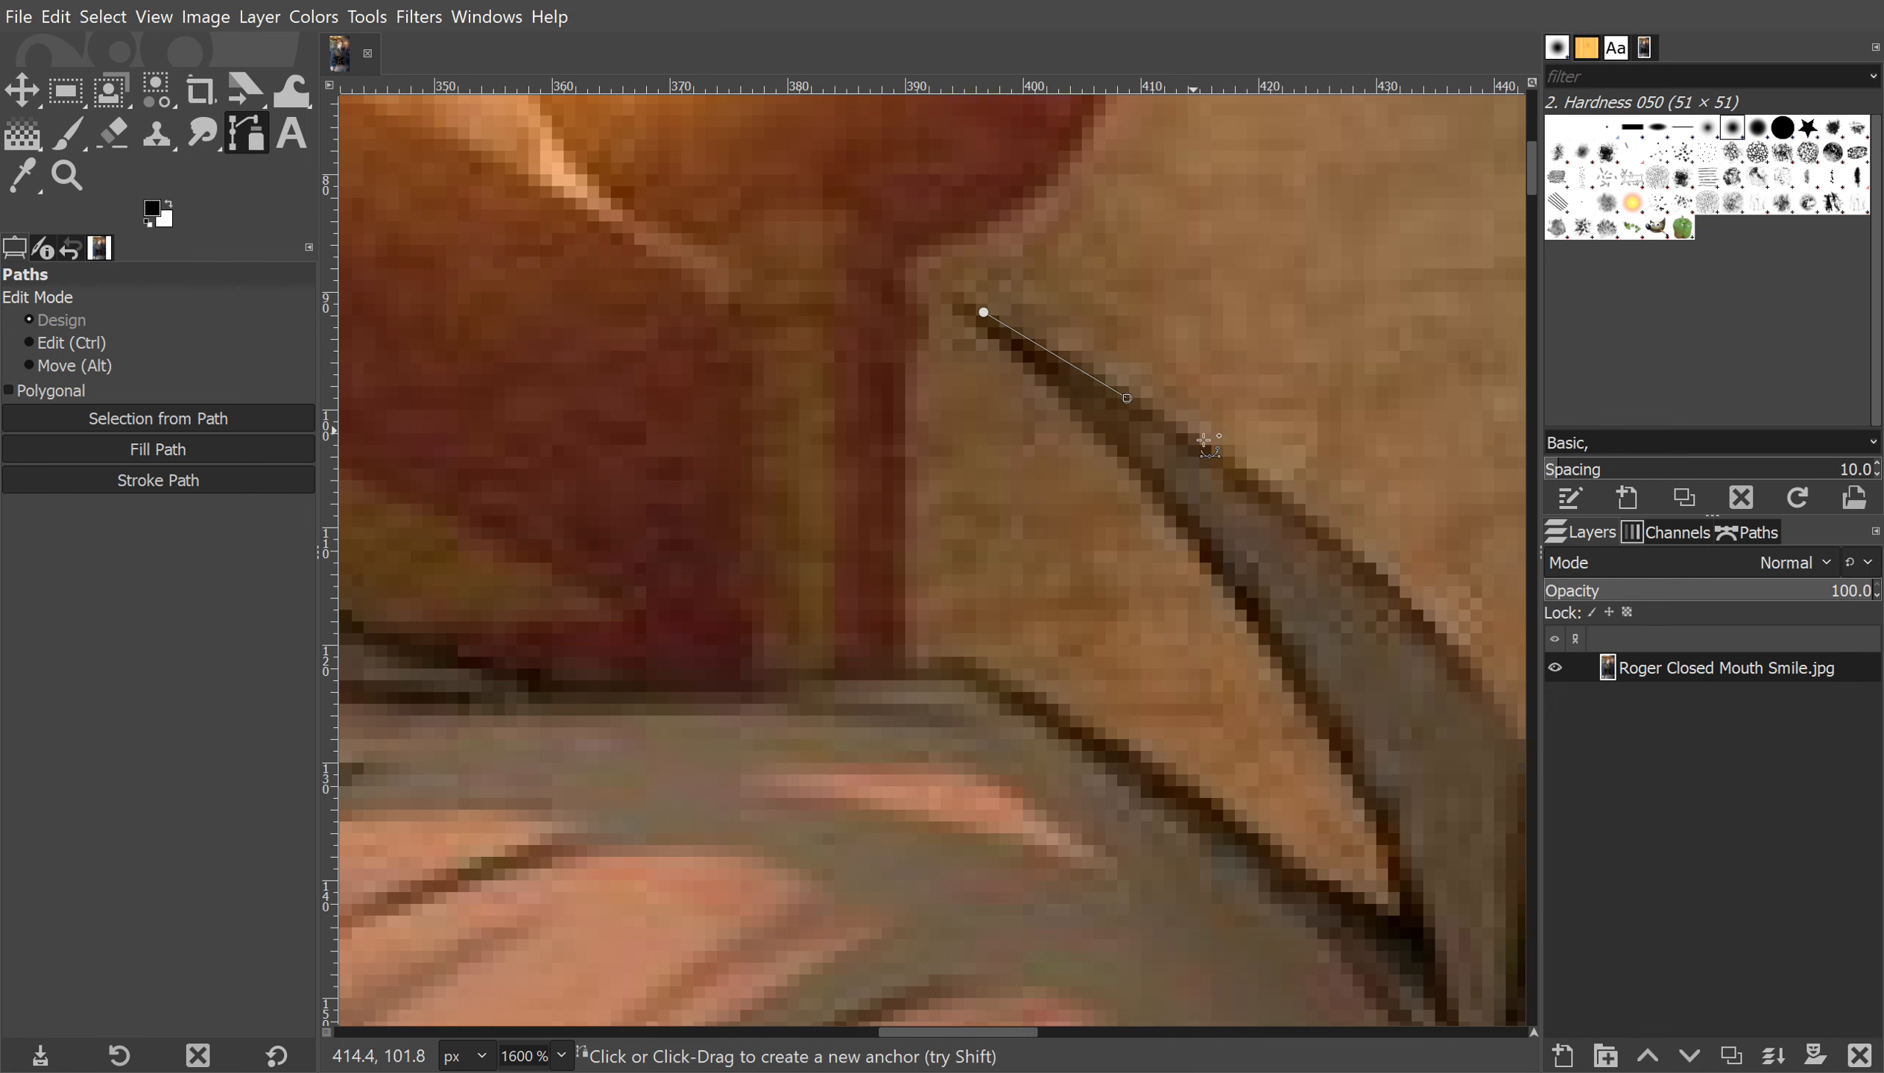
{"action": "left_click", "coordinate": [1242, 477]}
{"action": "left_click", "coordinate": [1380, 581]}
- Continue the path down the outer edge of the large hair spike into the notch beside the thin spike
{"action": "scroll", "coordinate": [1380, 581], "scroll_direction": "down", "scroll_amount": 3}
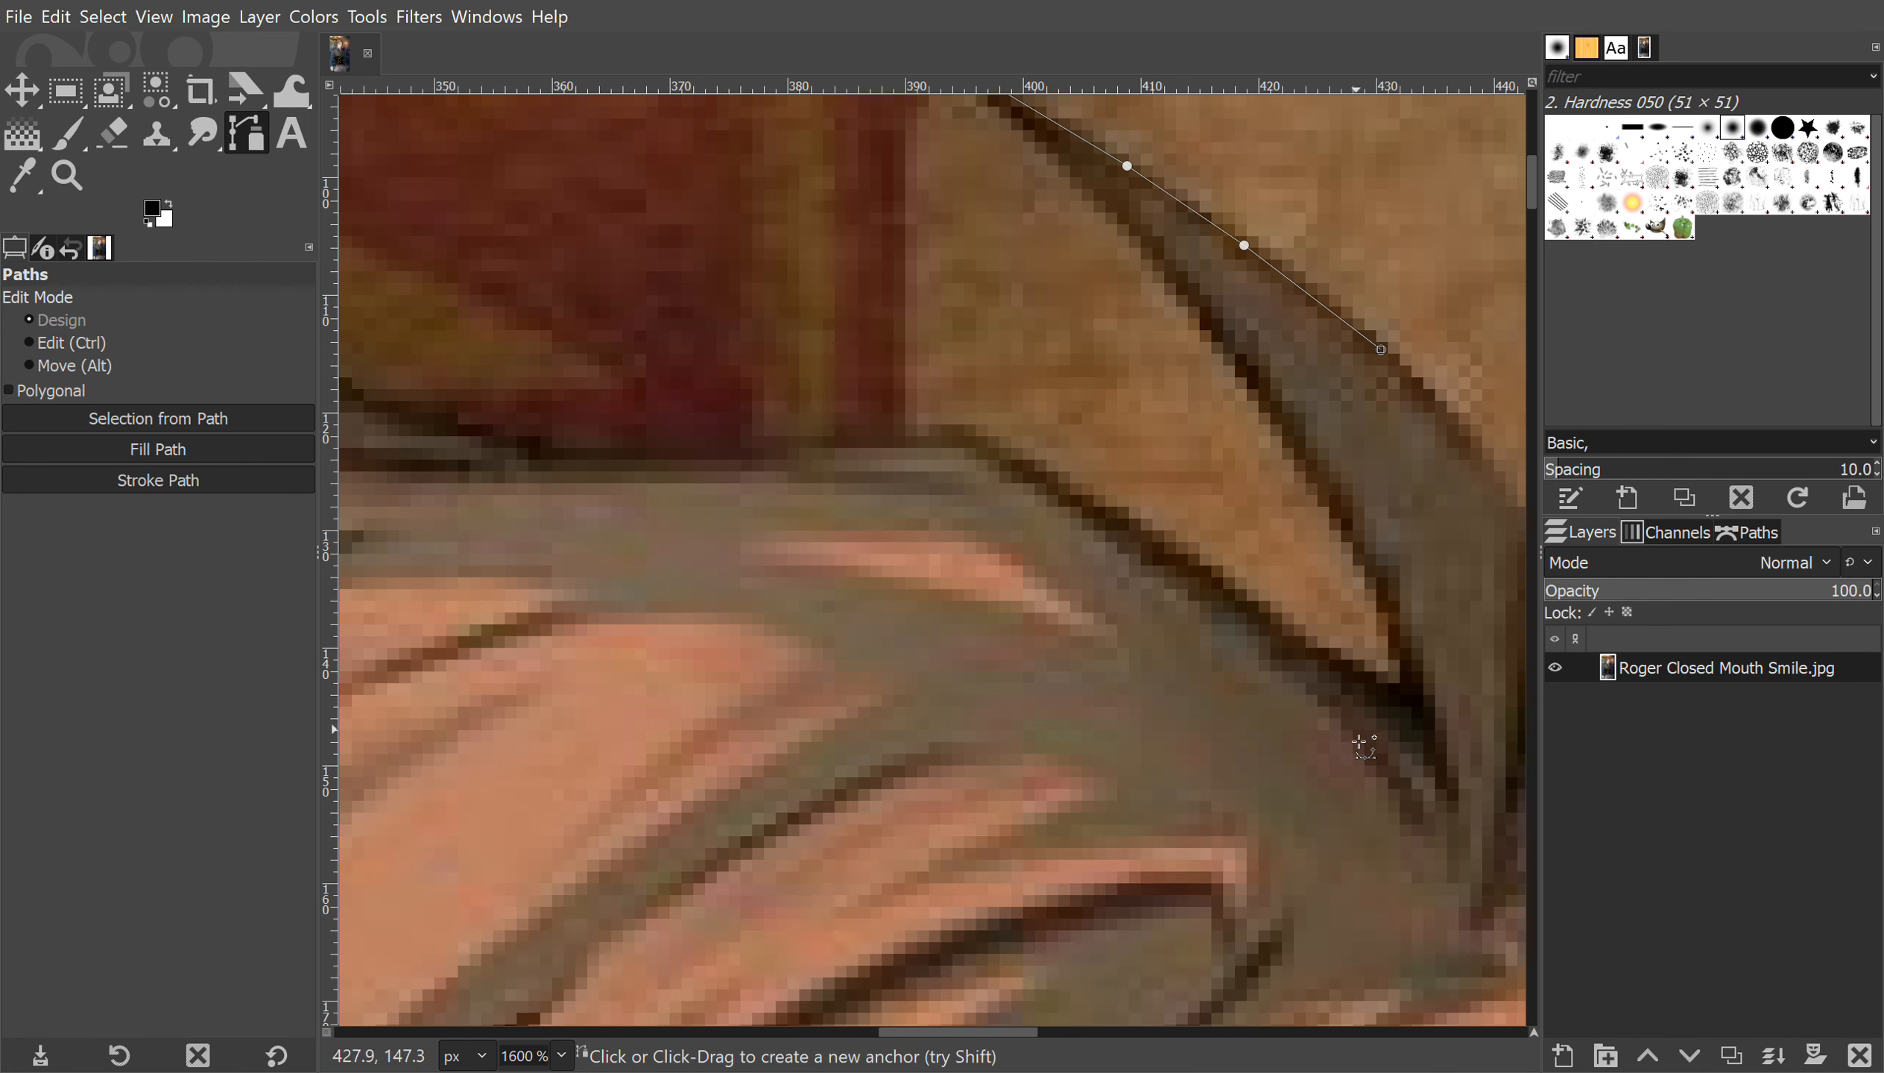
{"action": "scroll", "coordinate": [1013, 1033], "scroll_direction": "right", "scroll_amount": 4}
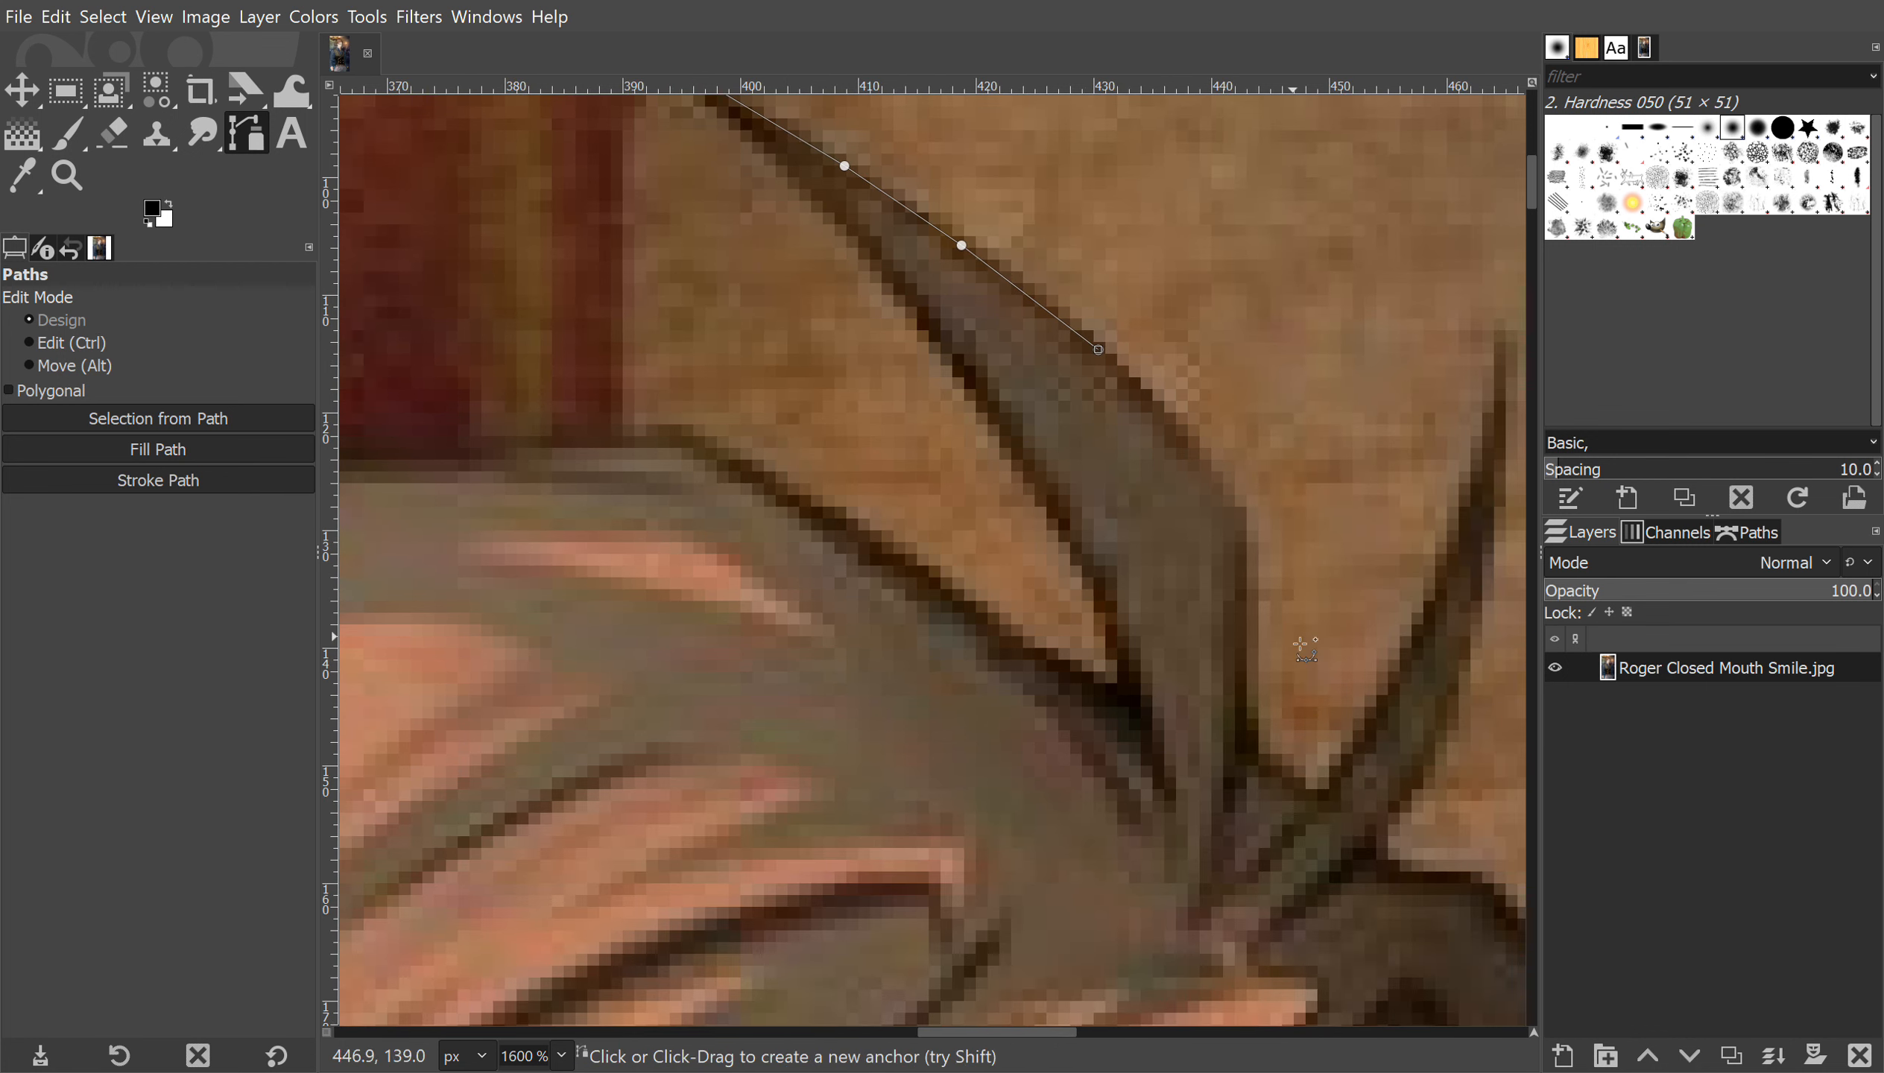
{"action": "left_click", "coordinate": [1223, 498]}
{"action": "left_click", "coordinate": [1247, 608]}
{"action": "left_click", "coordinate": [1245, 741]}
{"action": "left_click", "coordinate": [1260, 760]}
{"action": "left_click", "coordinate": [1307, 788]}
- Trace the path up the inner edge of the thin hair spike to just below its tip
{"action": "left_click", "coordinate": [1395, 686]}
{"action": "left_click", "coordinate": [1432, 590]}
{"action": "left_click", "coordinate": [1463, 515]}
{"action": "left_click", "coordinate": [1484, 449]}
{"action": "left_click", "coordinate": [1489, 383]}
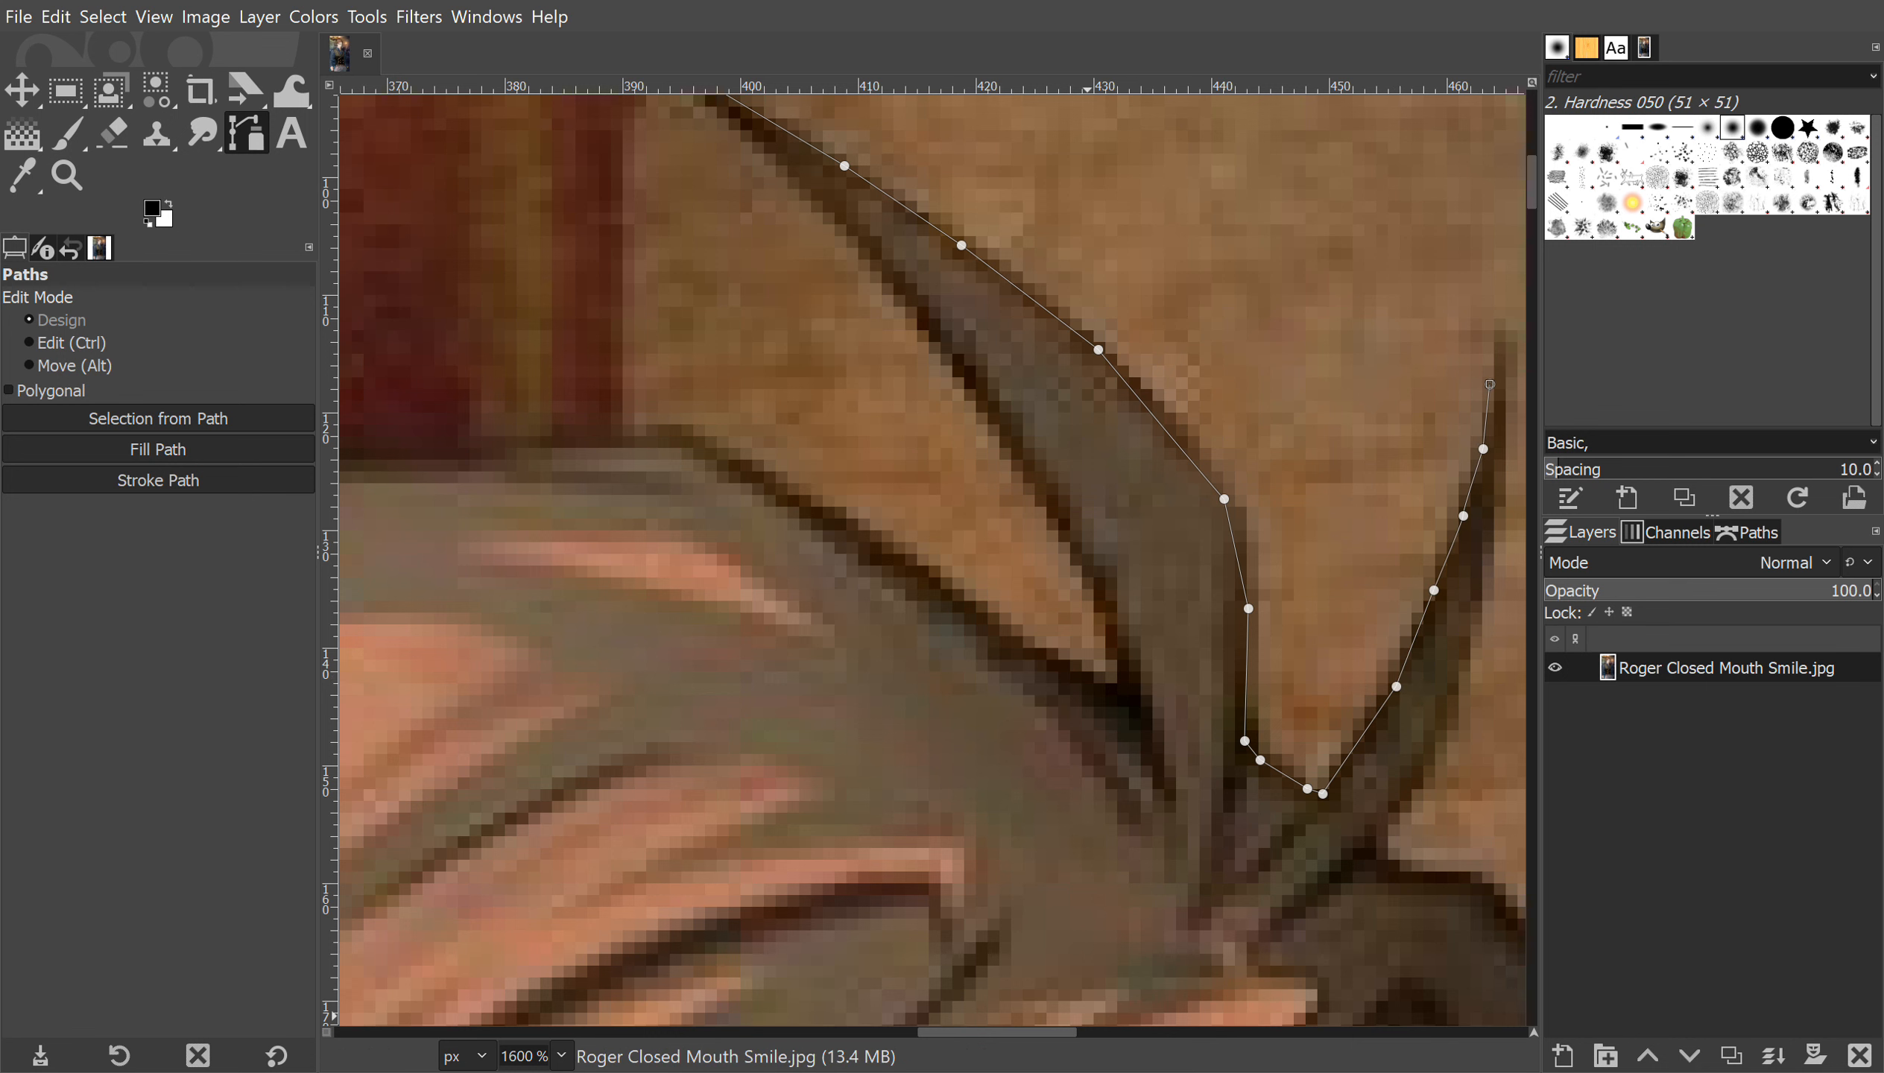
{"action": "left_click_drag", "start_coordinate": [998, 1032], "coordinate": [1052, 1032]}
{"action": "left_click", "coordinate": [1111, 556]}
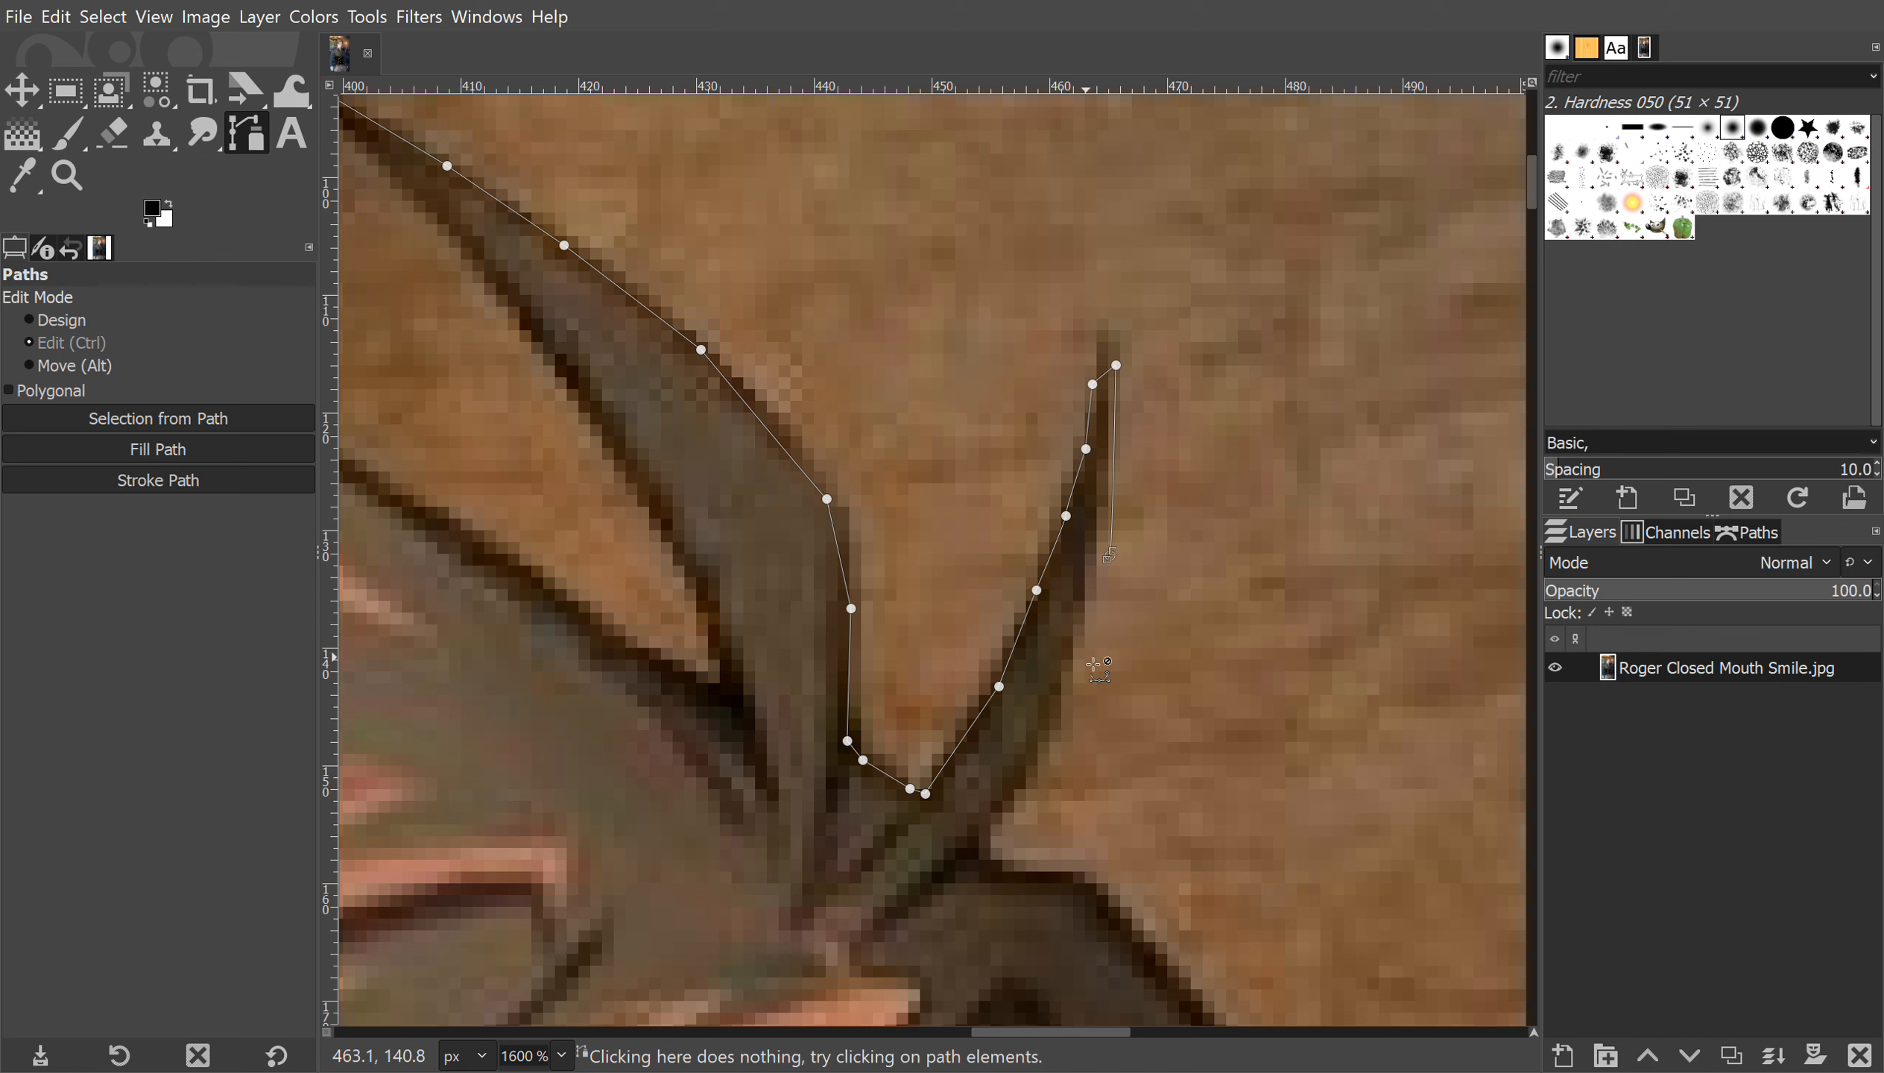
{"action": "key", "text": "ctrl+x"}
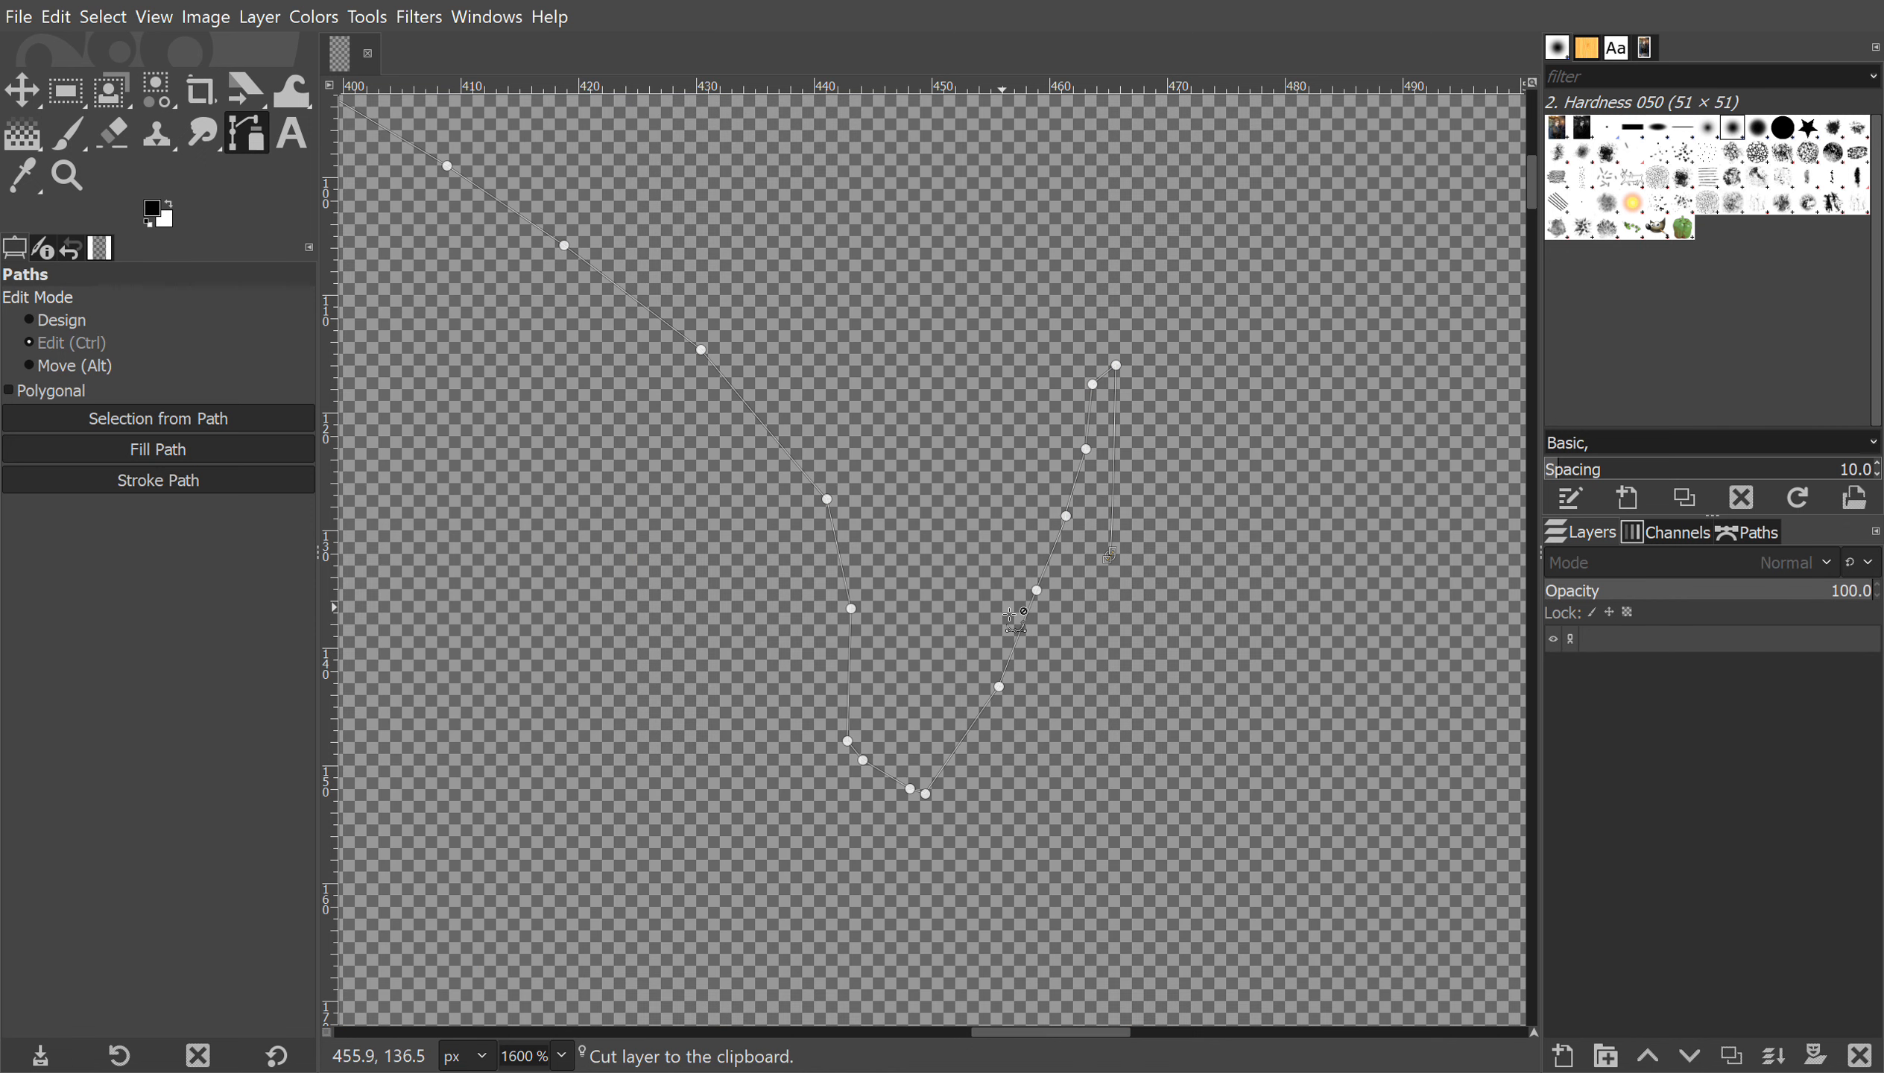
{"action": "key", "text": "ctrl+z"}
{"action": "key", "text": "BackSpace"}
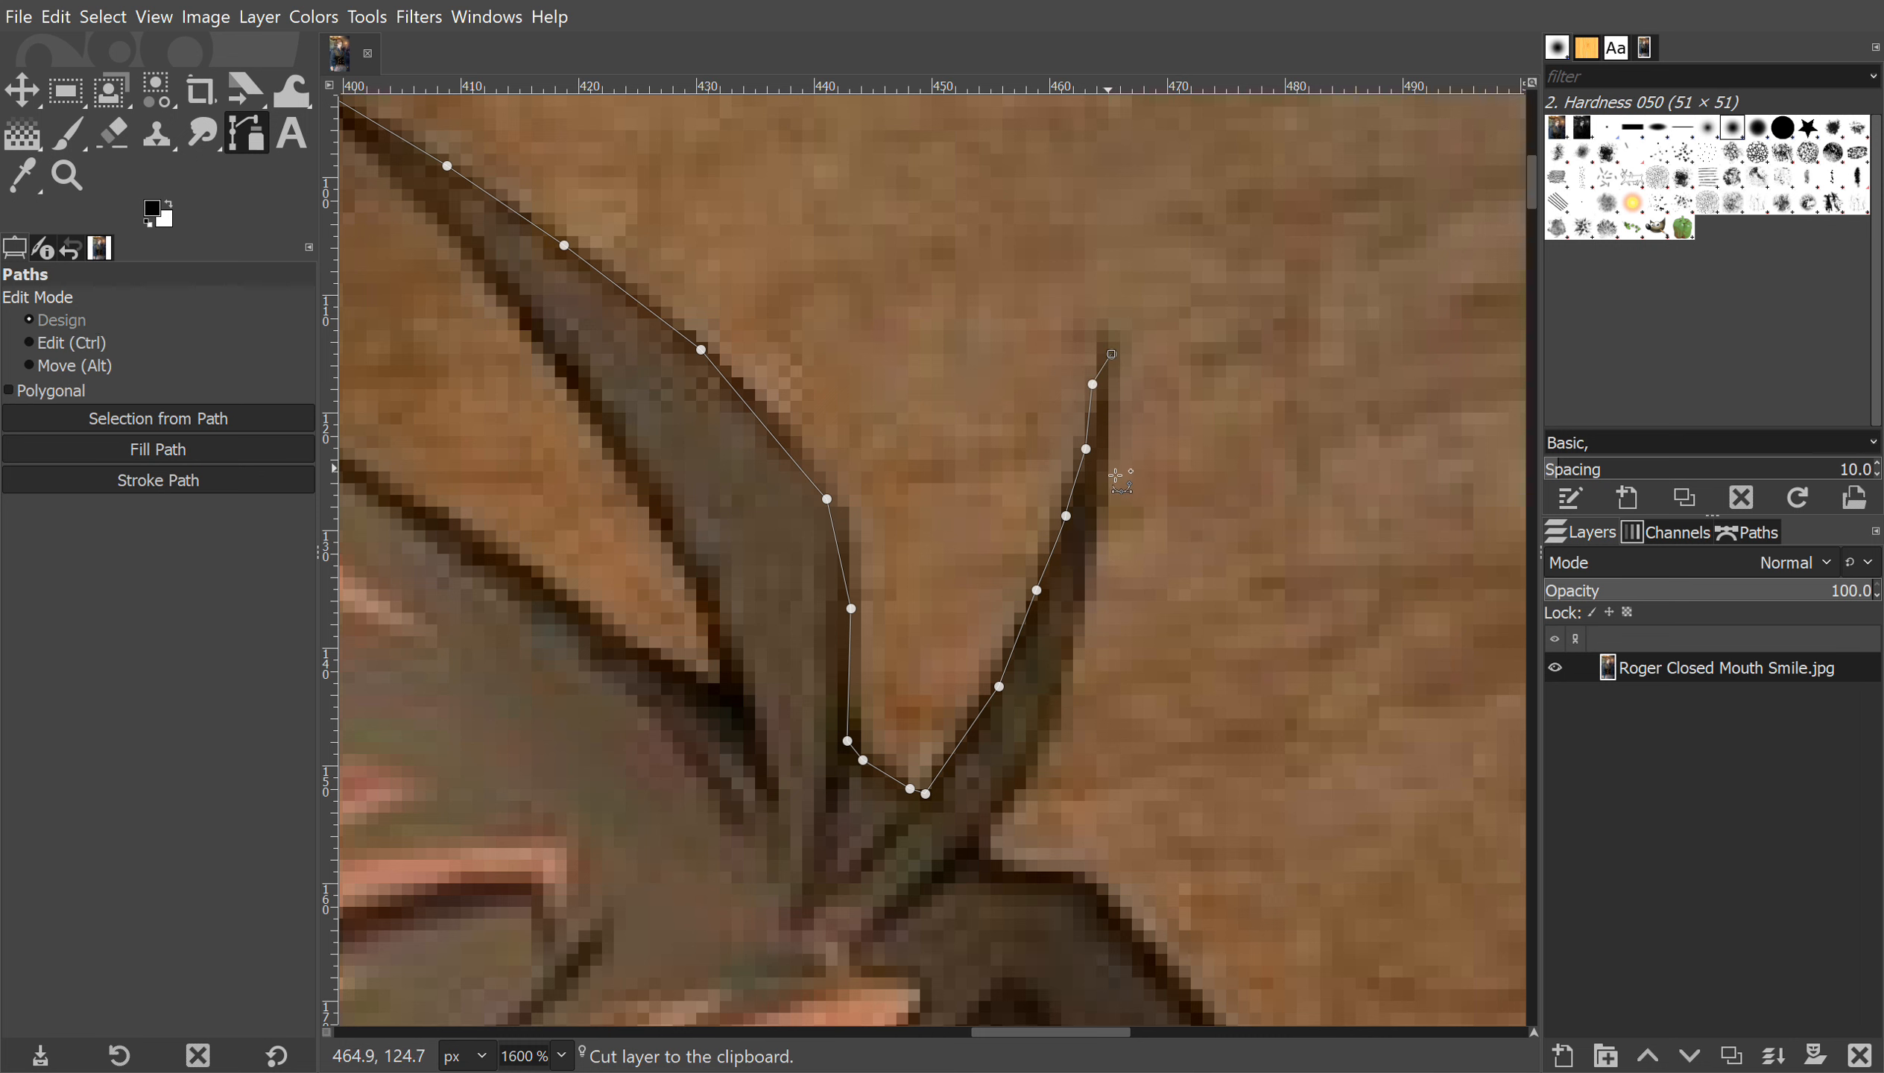
- Carry the path from the thin spike's tip down its outer edge to the base
{"action": "left_click", "coordinate": [1096, 577]}
{"action": "scroll", "coordinate": [1084, 567], "scroll_direction": "down", "scroll_amount": 3}
{"action": "left_click", "coordinate": [1049, 499]}
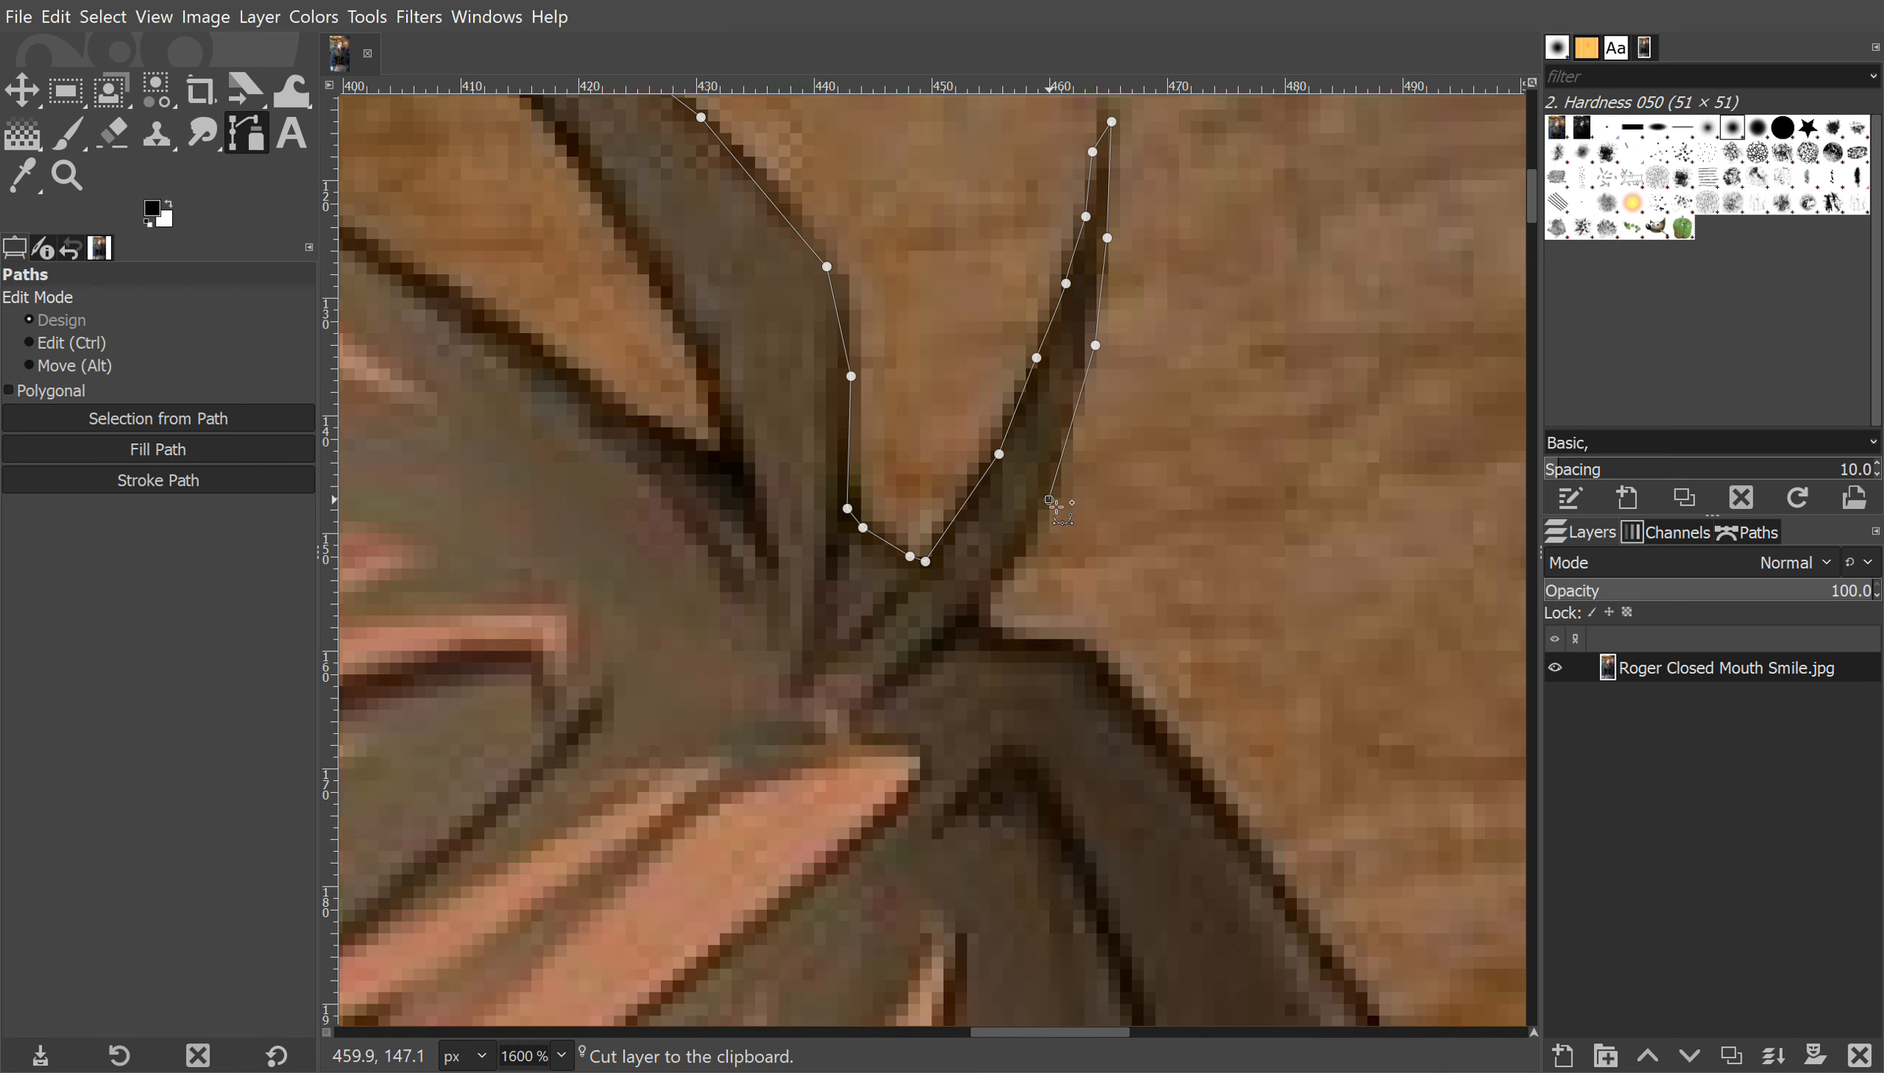
{"action": "left_click", "coordinate": [993, 588]}
{"action": "left_click", "coordinate": [973, 611]}
- Extend the path from the thin spike's base along the sloping outer edge of the crown hair
{"action": "left_click", "coordinate": [999, 638]}
{"action": "left_click", "coordinate": [1037, 650]}
{"action": "left_click", "coordinate": [1088, 653]}
{"action": "scroll", "coordinate": [1092, 657], "scroll_direction": "down", "scroll_amount": 3}
{"action": "left_click", "coordinate": [1216, 568]}
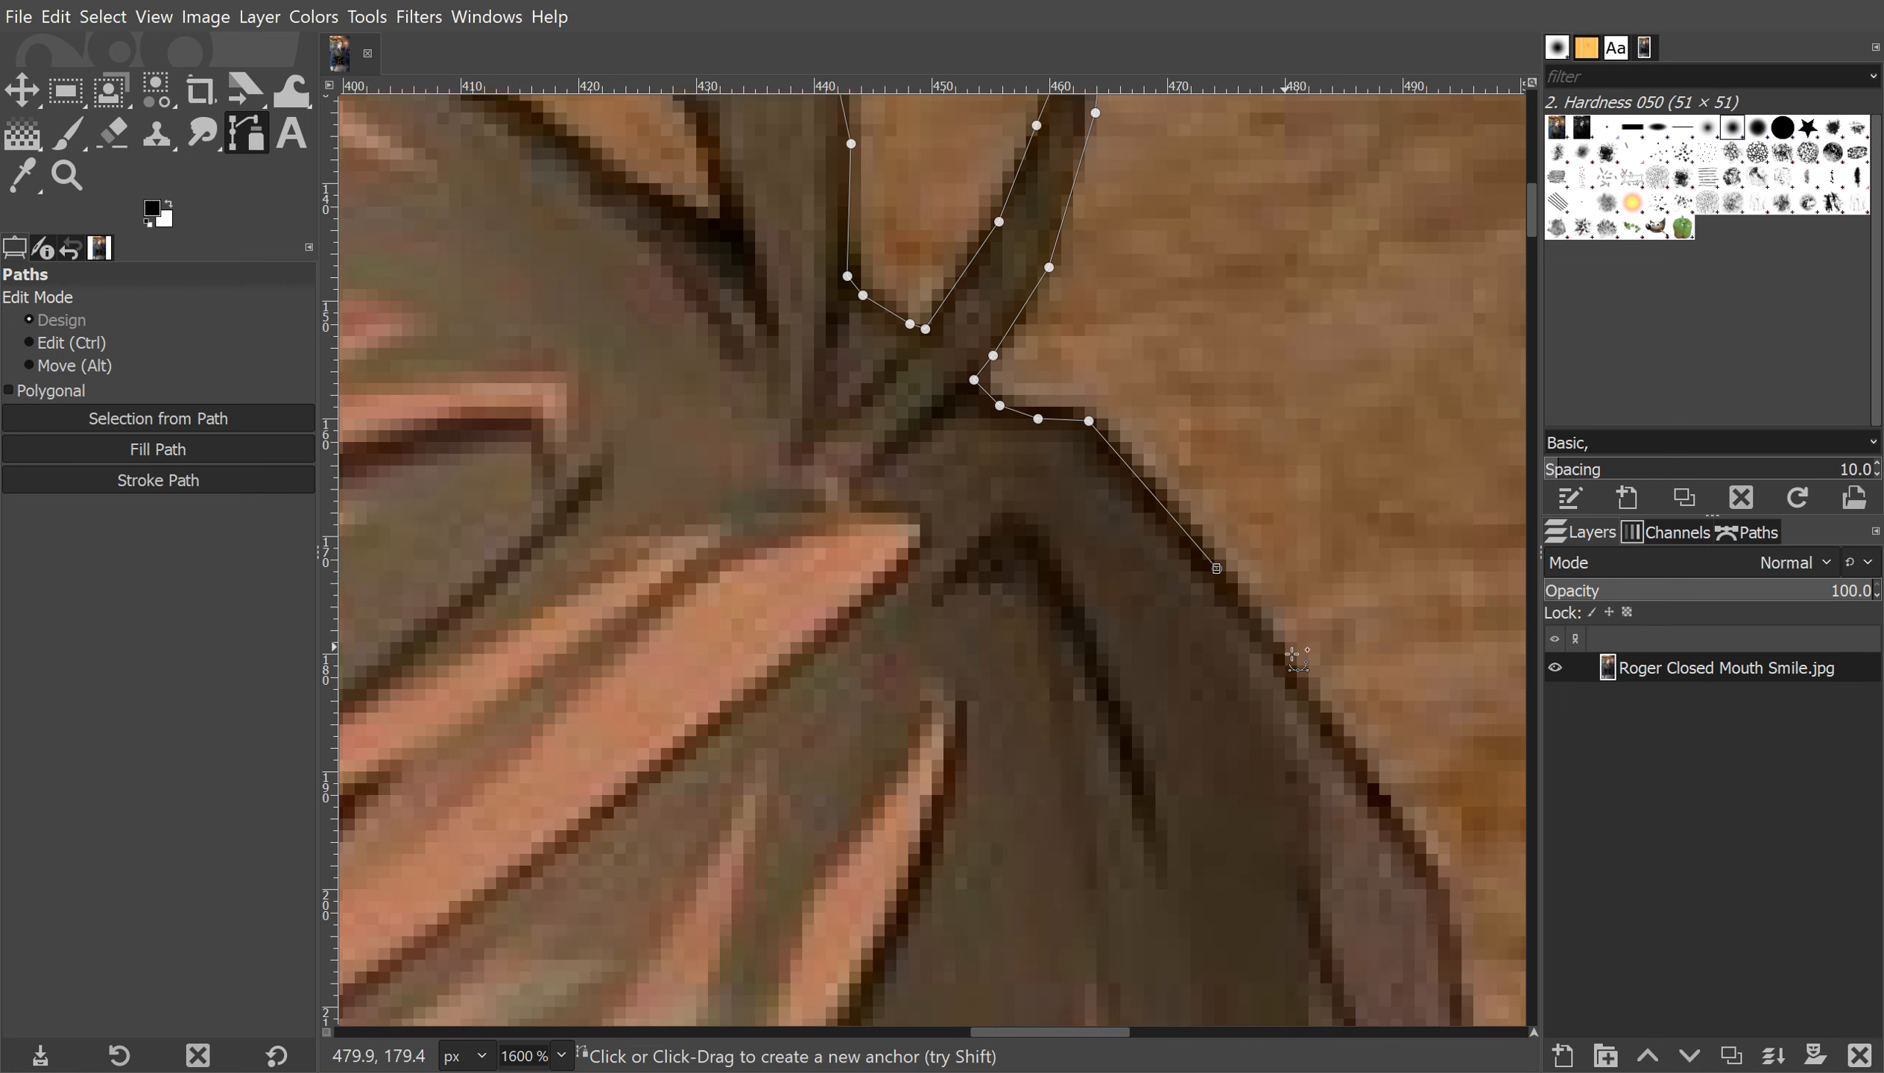
{"action": "left_click", "coordinate": [1295, 667]}
{"action": "left_click", "coordinate": [1376, 795]}
- Continue the path down the side of the hair and onto the upper edge of the outermost strand
{"action": "scroll", "coordinate": [1121, 1032], "scroll_direction": "right", "scroll_amount": 3}
{"action": "scroll", "coordinate": [1194, 870], "scroll_direction": "down", "scroll_amount": 3}
{"action": "left_click", "coordinate": [1201, 648]}
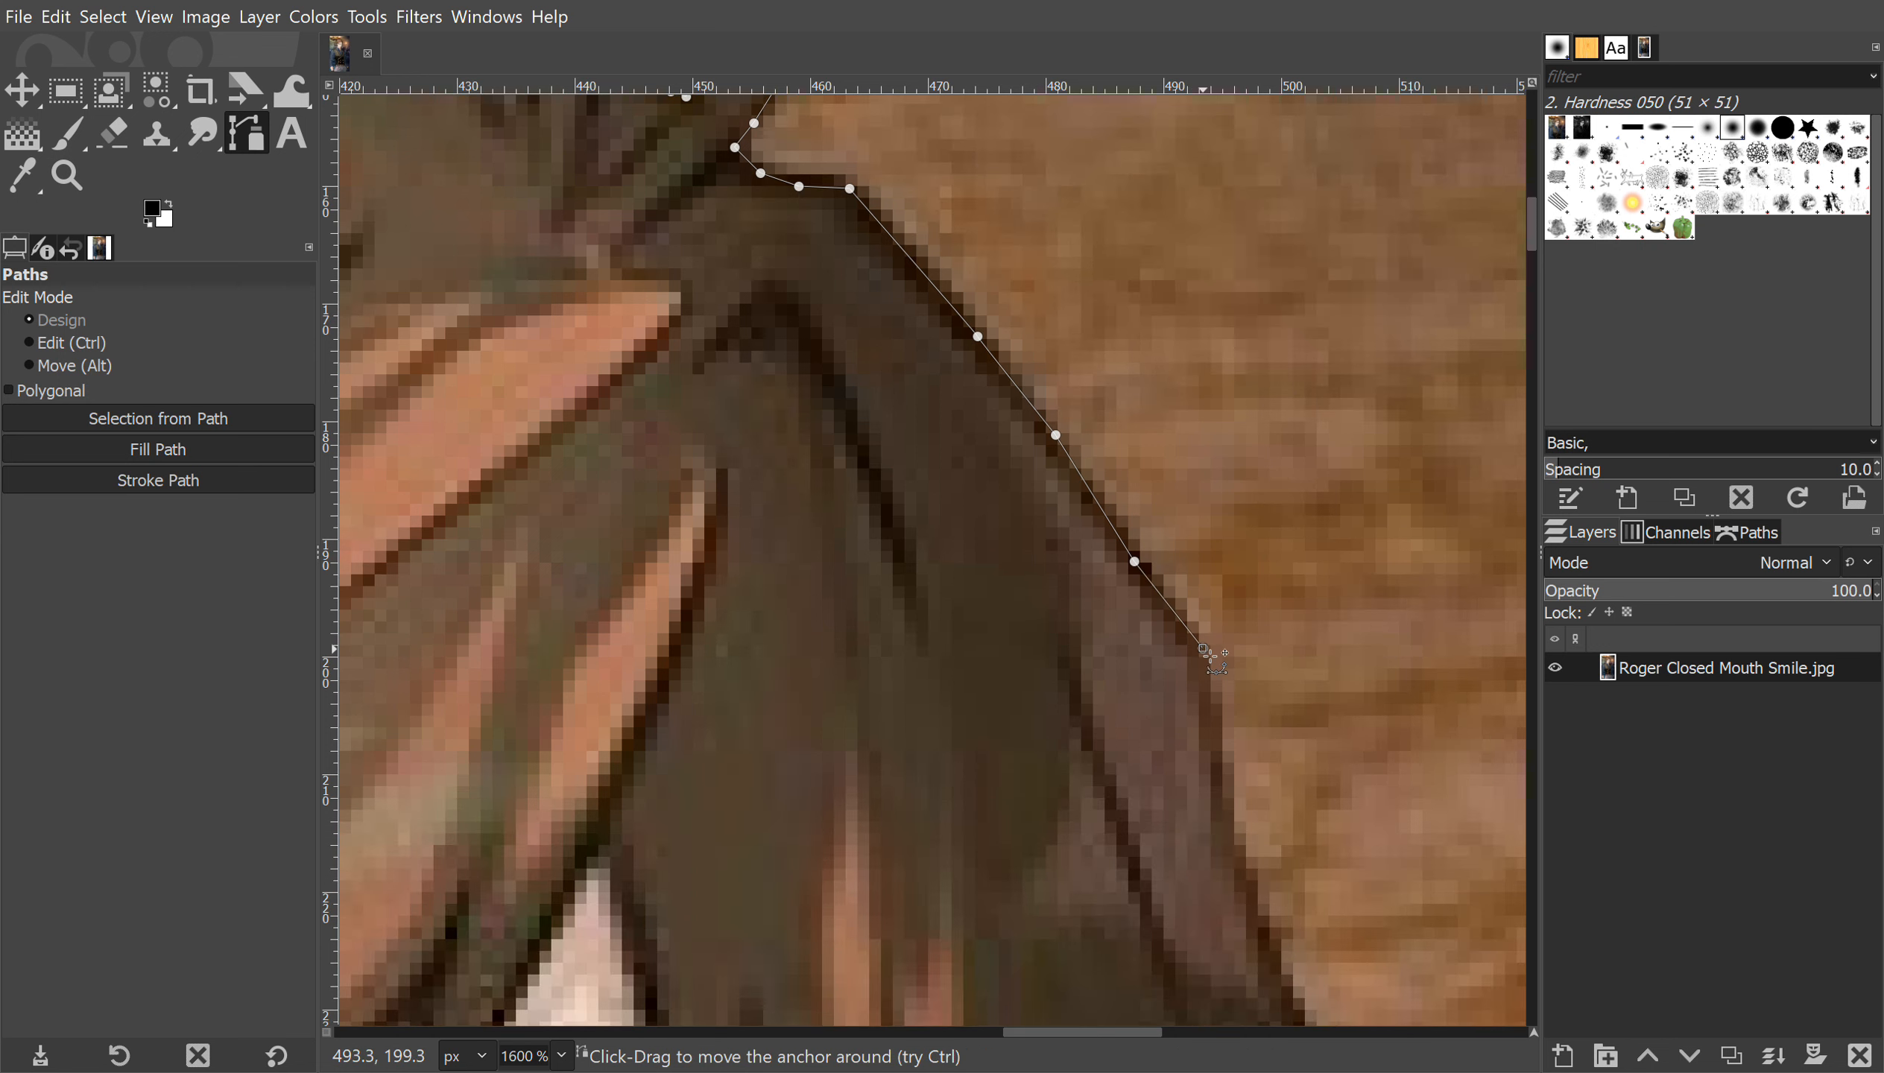
{"action": "left_click", "coordinate": [1223, 783]}
{"action": "scroll", "coordinate": [1230, 796], "scroll_direction": "down", "scroll_amount": 6}
{"action": "left_click", "coordinate": [1272, 479]}
{"action": "left_click", "coordinate": [1310, 566]}
{"action": "left_click", "coordinate": [1370, 676]}
- Trace the path to the outermost strand's tip and back along its underside into the notch at the hair
{"action": "scroll", "coordinate": [1463, 503], "scroll_direction": "down", "scroll_amount": 4}
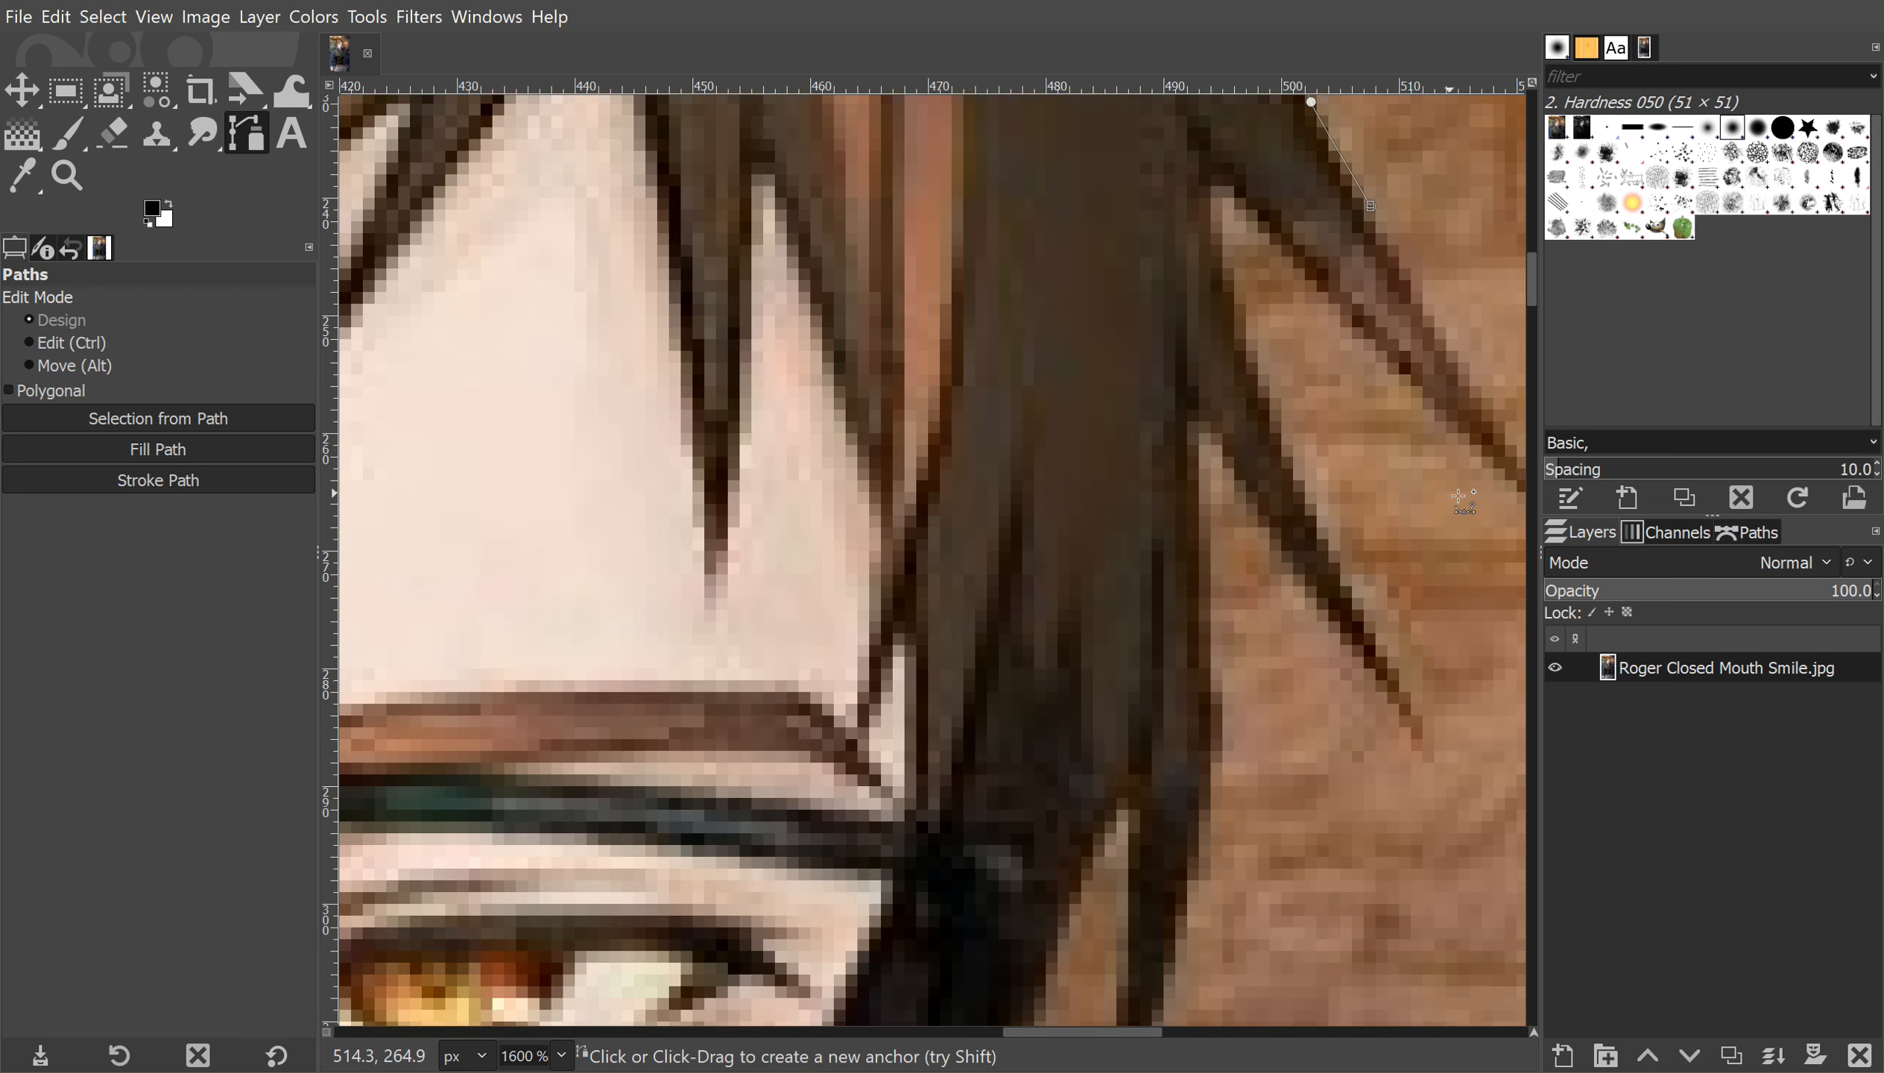
{"action": "left_click", "coordinate": [1448, 348]}
{"action": "left_click", "coordinate": [1491, 444]}
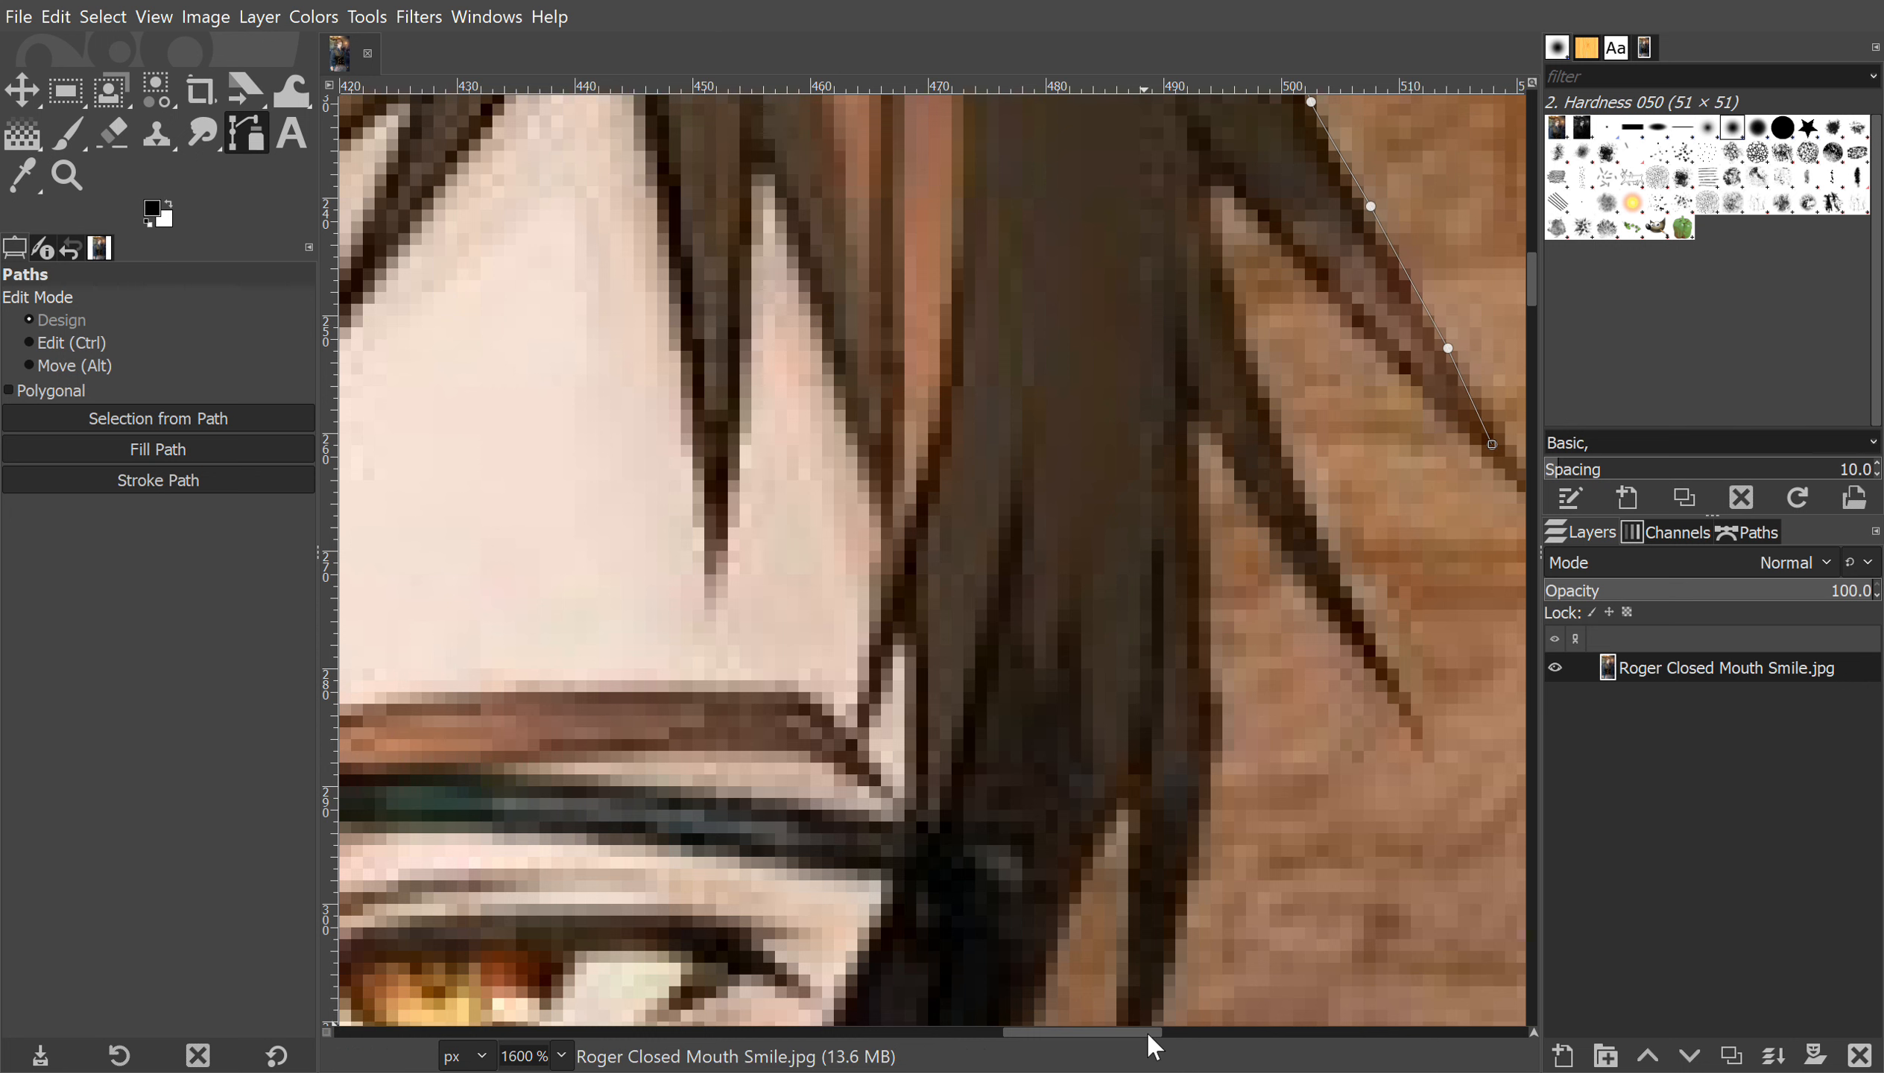
{"action": "left_click_drag", "start_coordinate": [1148, 1029], "coordinate": [1161, 1031]}
{"action": "left_click", "coordinate": [1413, 504]}
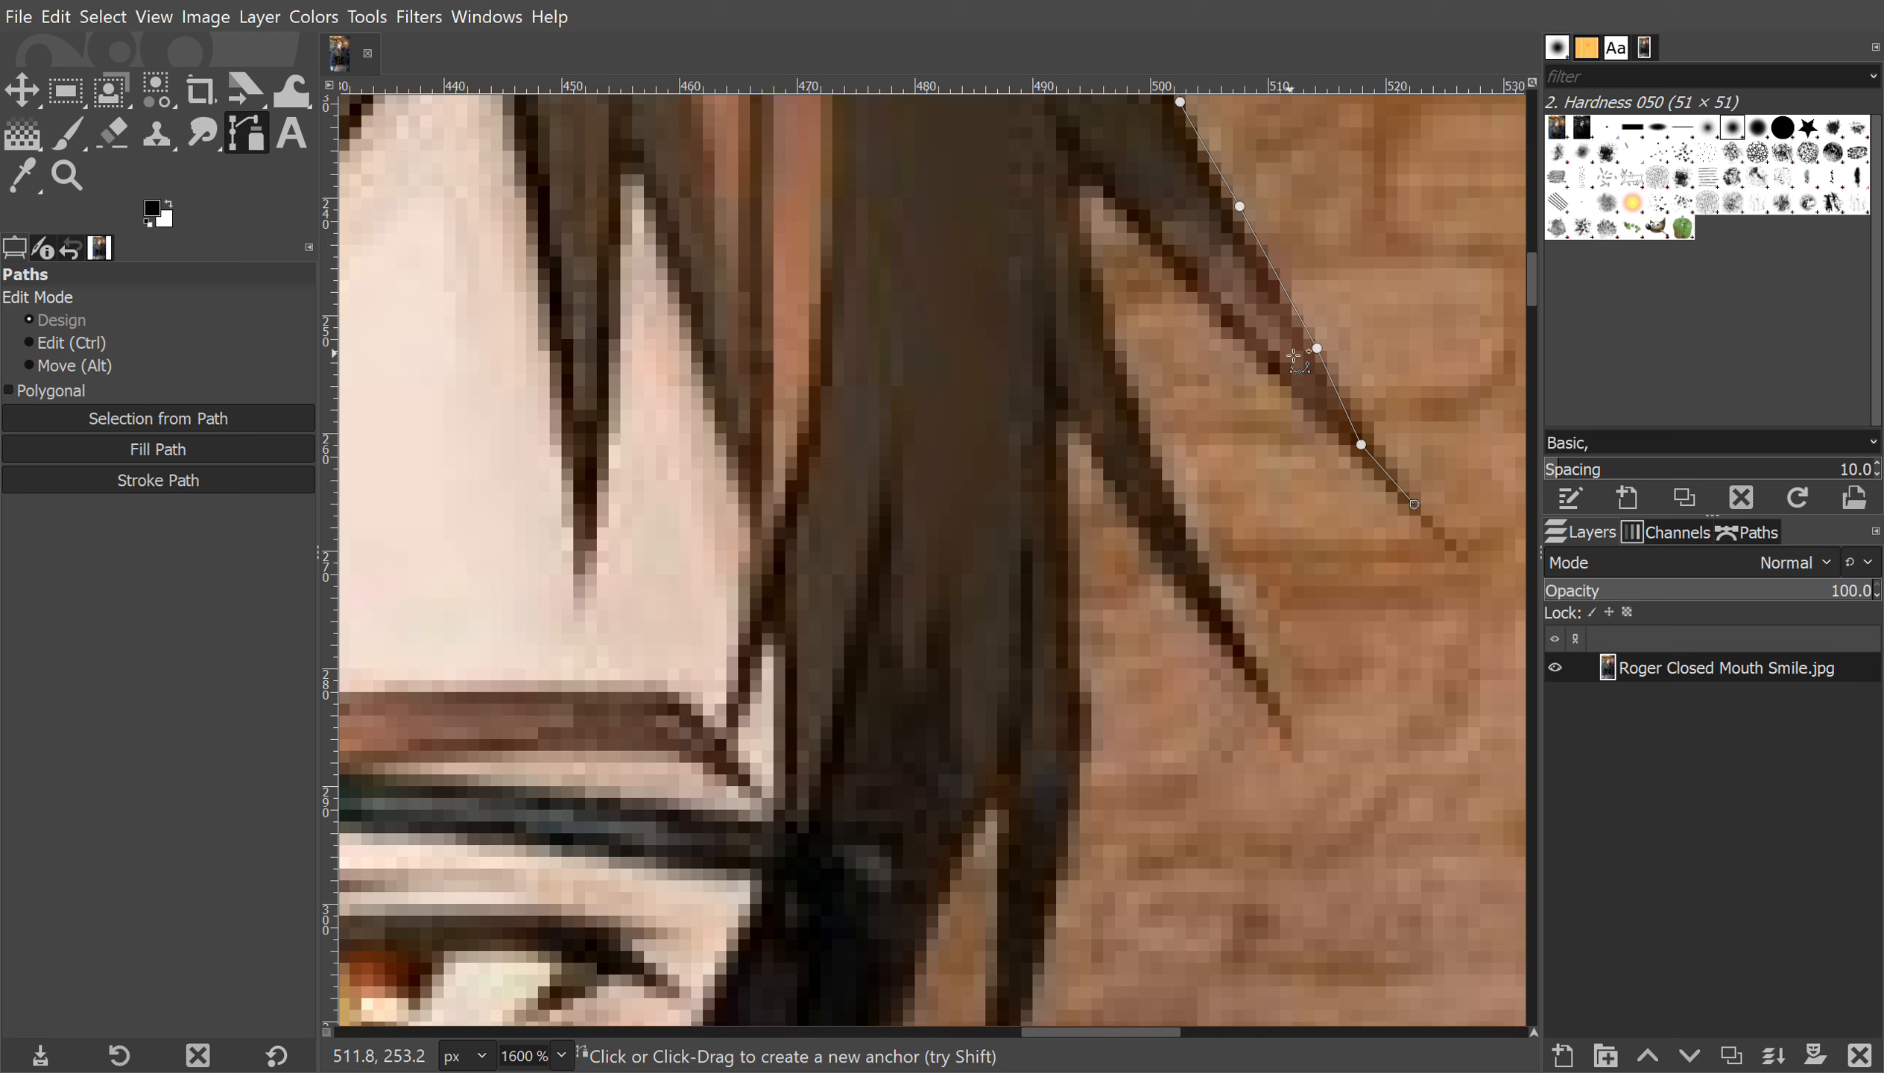
{"action": "left_click", "coordinate": [1162, 266]}
{"action": "left_click", "coordinate": [1119, 197]}
{"action": "left_click", "coordinate": [1073, 191]}
- Outline the next pointed strand below, down to its tip and back up to the side of the hair
{"action": "left_click", "coordinate": [1079, 258]}
{"action": "left_click", "coordinate": [1112, 360]}
{"action": "left_click", "coordinate": [1147, 459]}
{"action": "left_click", "coordinate": [1184, 529]}
{"action": "left_click", "coordinate": [1234, 633]}
{"action": "left_click", "coordinate": [1271, 681]}
{"action": "left_click", "coordinate": [1101, 475]}
{"action": "left_click", "coordinate": [1074, 427]}
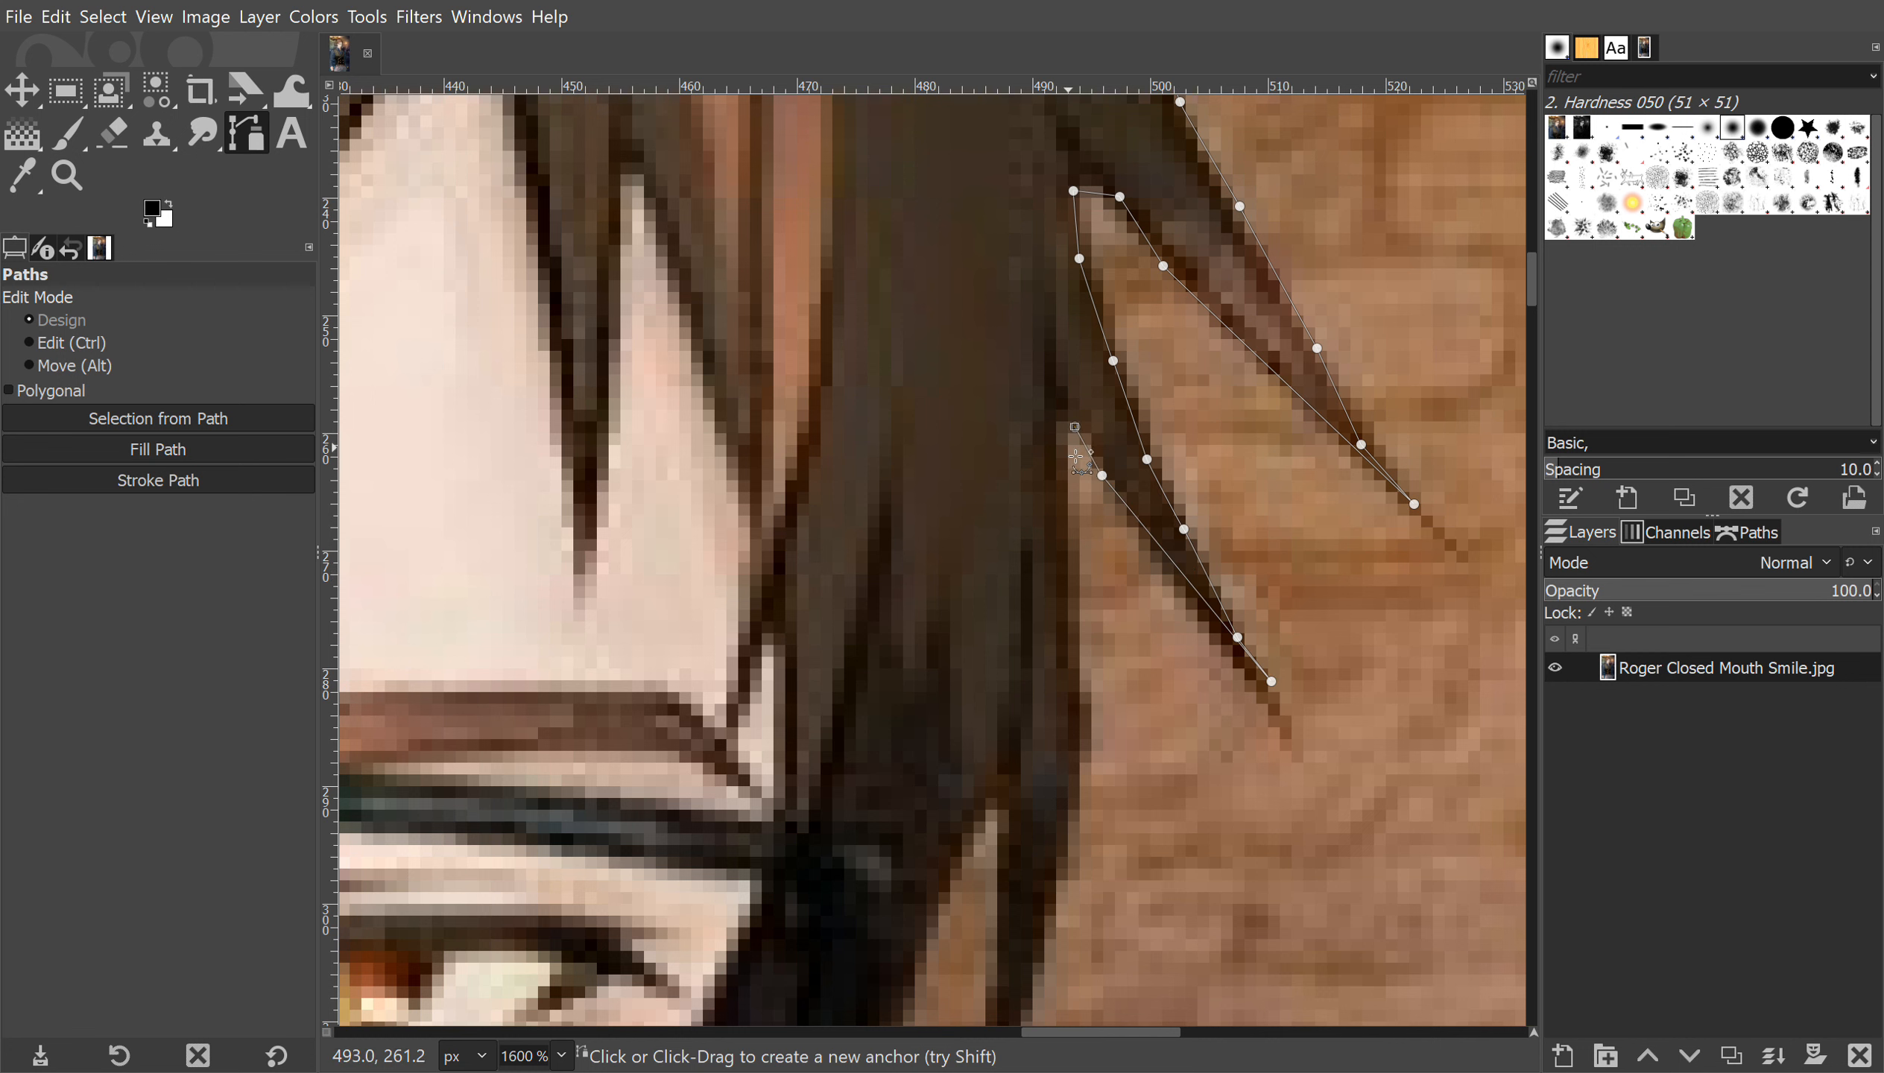
- Continue the path down the side hair and along the outer edge of the narrow lock beside the eye to its tip
{"action": "left_click", "coordinate": [1072, 592]}
{"action": "scroll", "coordinate": [1073, 586], "scroll_direction": "down", "scroll_amount": 2}
{"action": "left_click", "coordinate": [1063, 391]}
{"action": "left_click", "coordinate": [1046, 499]}
{"action": "left_click", "coordinate": [1023, 546]}
{"action": "left_click", "coordinate": [1002, 624]}
{"action": "left_click", "coordinate": [982, 639]}
- Trace back up the narrow lock's inner edge and down the adjoining hair edge, undoing the misplaced anchor
{"action": "left_click", "coordinate": [1018, 495]}
{"action": "left_click", "coordinate": [1010, 370]}
{"action": "left_click", "coordinate": [958, 435]}
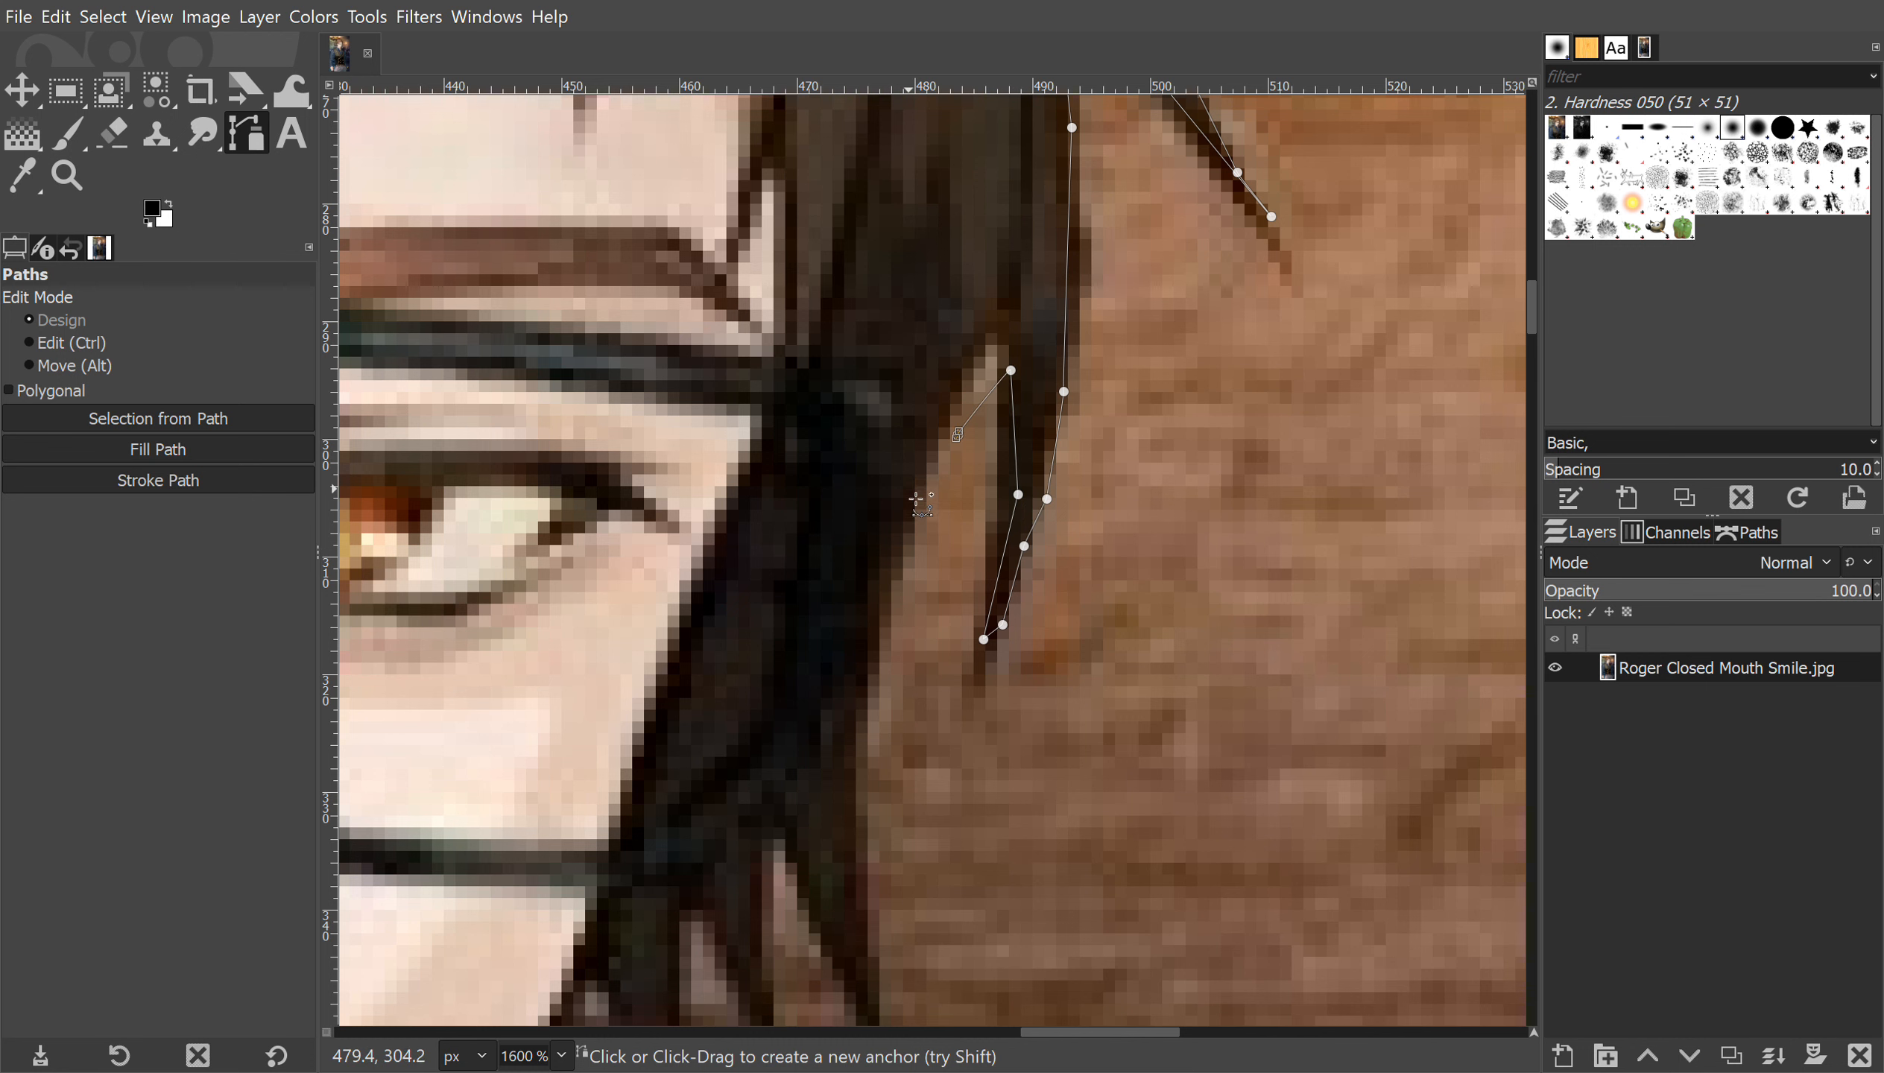
{"action": "key", "text": "ctrl+z"}
{"action": "left_click", "coordinate": [917, 496]}
{"action": "left_click", "coordinate": [892, 571]}
{"action": "left_click", "coordinate": [874, 648]}
- Outline the first pointed lock beneath the glasses frame, down to its tip and back up to the next notch
{"action": "scroll", "coordinate": [886, 665], "scroll_direction": "down", "scroll_amount": 3}
{"action": "left_click", "coordinate": [863, 599]}
{"action": "left_click", "coordinate": [868, 716]}
{"action": "left_click", "coordinate": [885, 794]}
{"action": "left_click", "coordinate": [839, 728]}
{"action": "left_click", "coordinate": [790, 631]}
{"action": "left_click", "coordinate": [773, 608]}
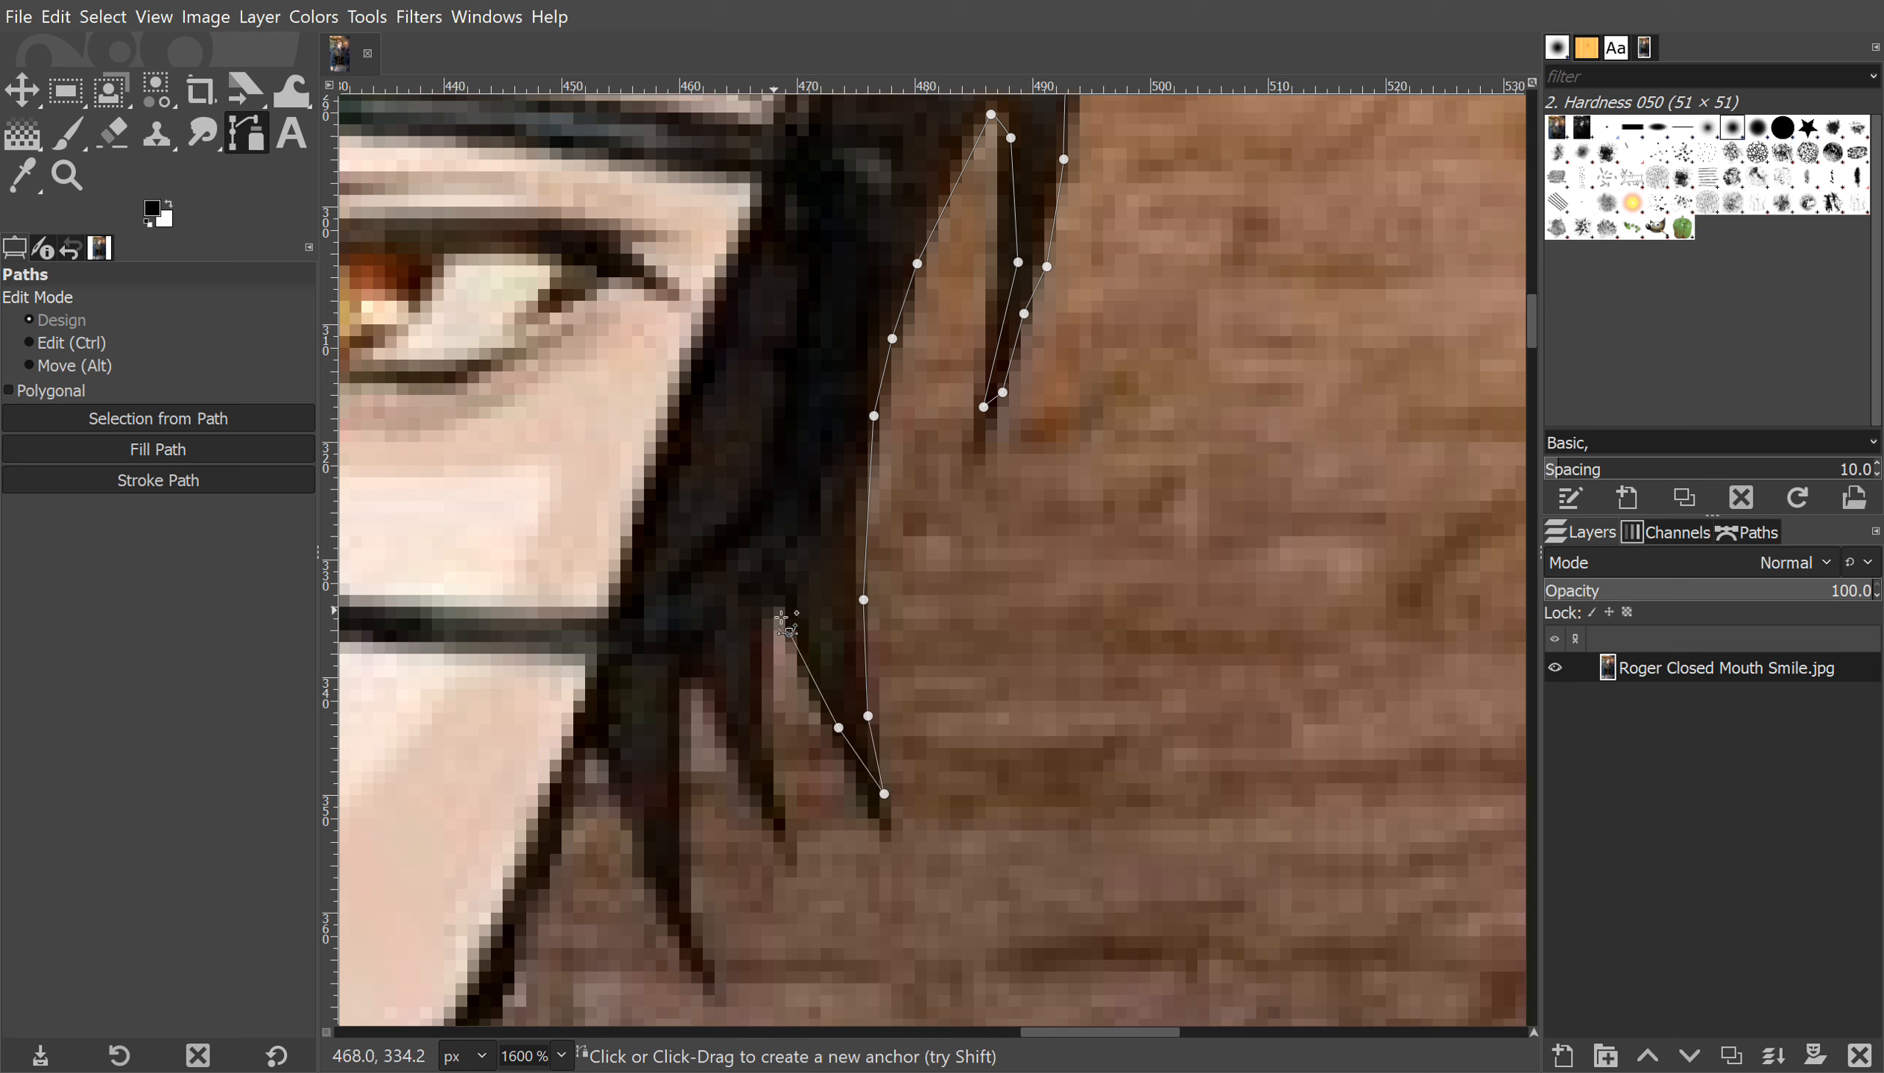
- Outline the middle pointed lock beneath the glasses frame, from notch to tip and back up
{"action": "left_click", "coordinate": [758, 719]}
{"action": "left_click", "coordinate": [775, 782]}
{"action": "left_click", "coordinate": [782, 824]}
{"action": "left_click", "coordinate": [705, 697]}
{"action": "left_click", "coordinate": [690, 684]}
- Outline the last pointed lock beneath the glasses frame and bring the path back up toward the cheek
{"action": "left_click", "coordinate": [676, 774]}
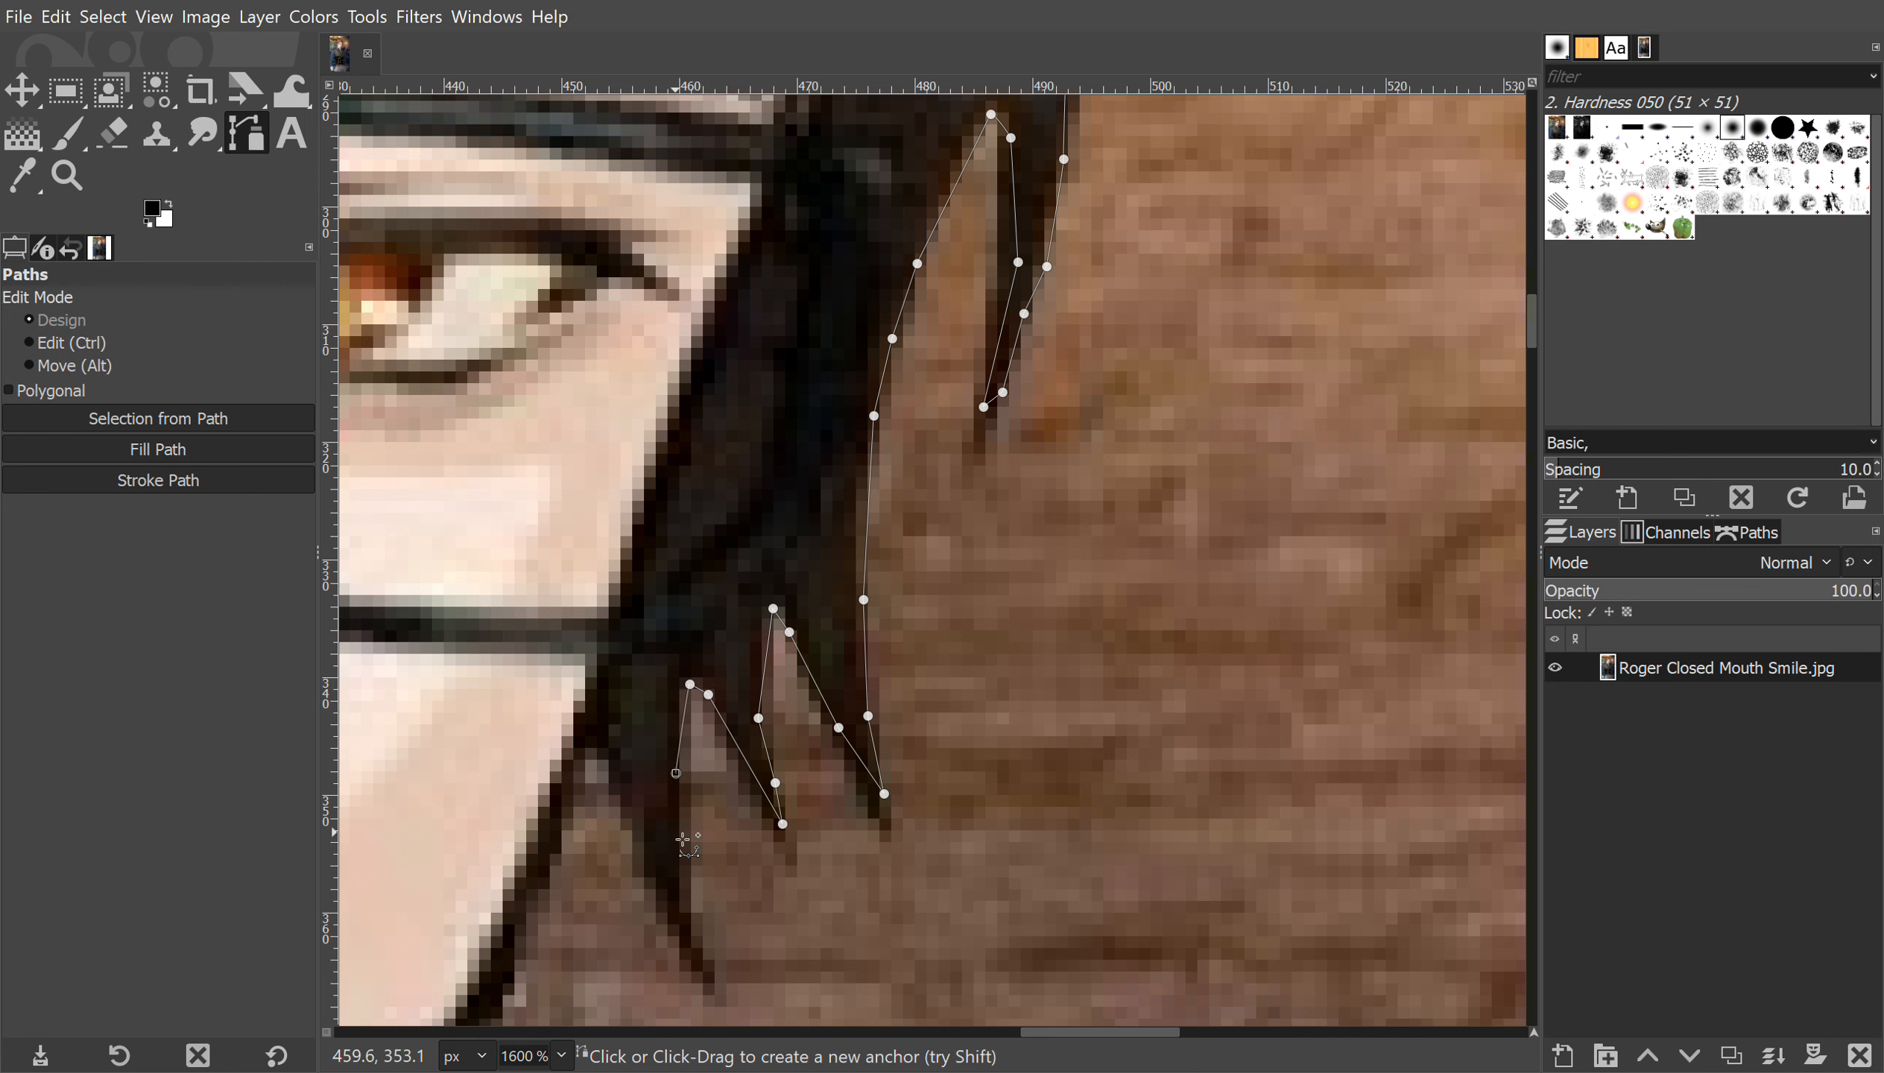
{"action": "left_click", "coordinate": [675, 832]}
{"action": "scroll", "coordinate": [686, 848], "scroll_direction": "down", "scroll_amount": 6}
{"action": "left_click", "coordinate": [702, 504]}
{"action": "left_click", "coordinate": [697, 476]}
{"action": "left_click", "coordinate": [613, 332]}
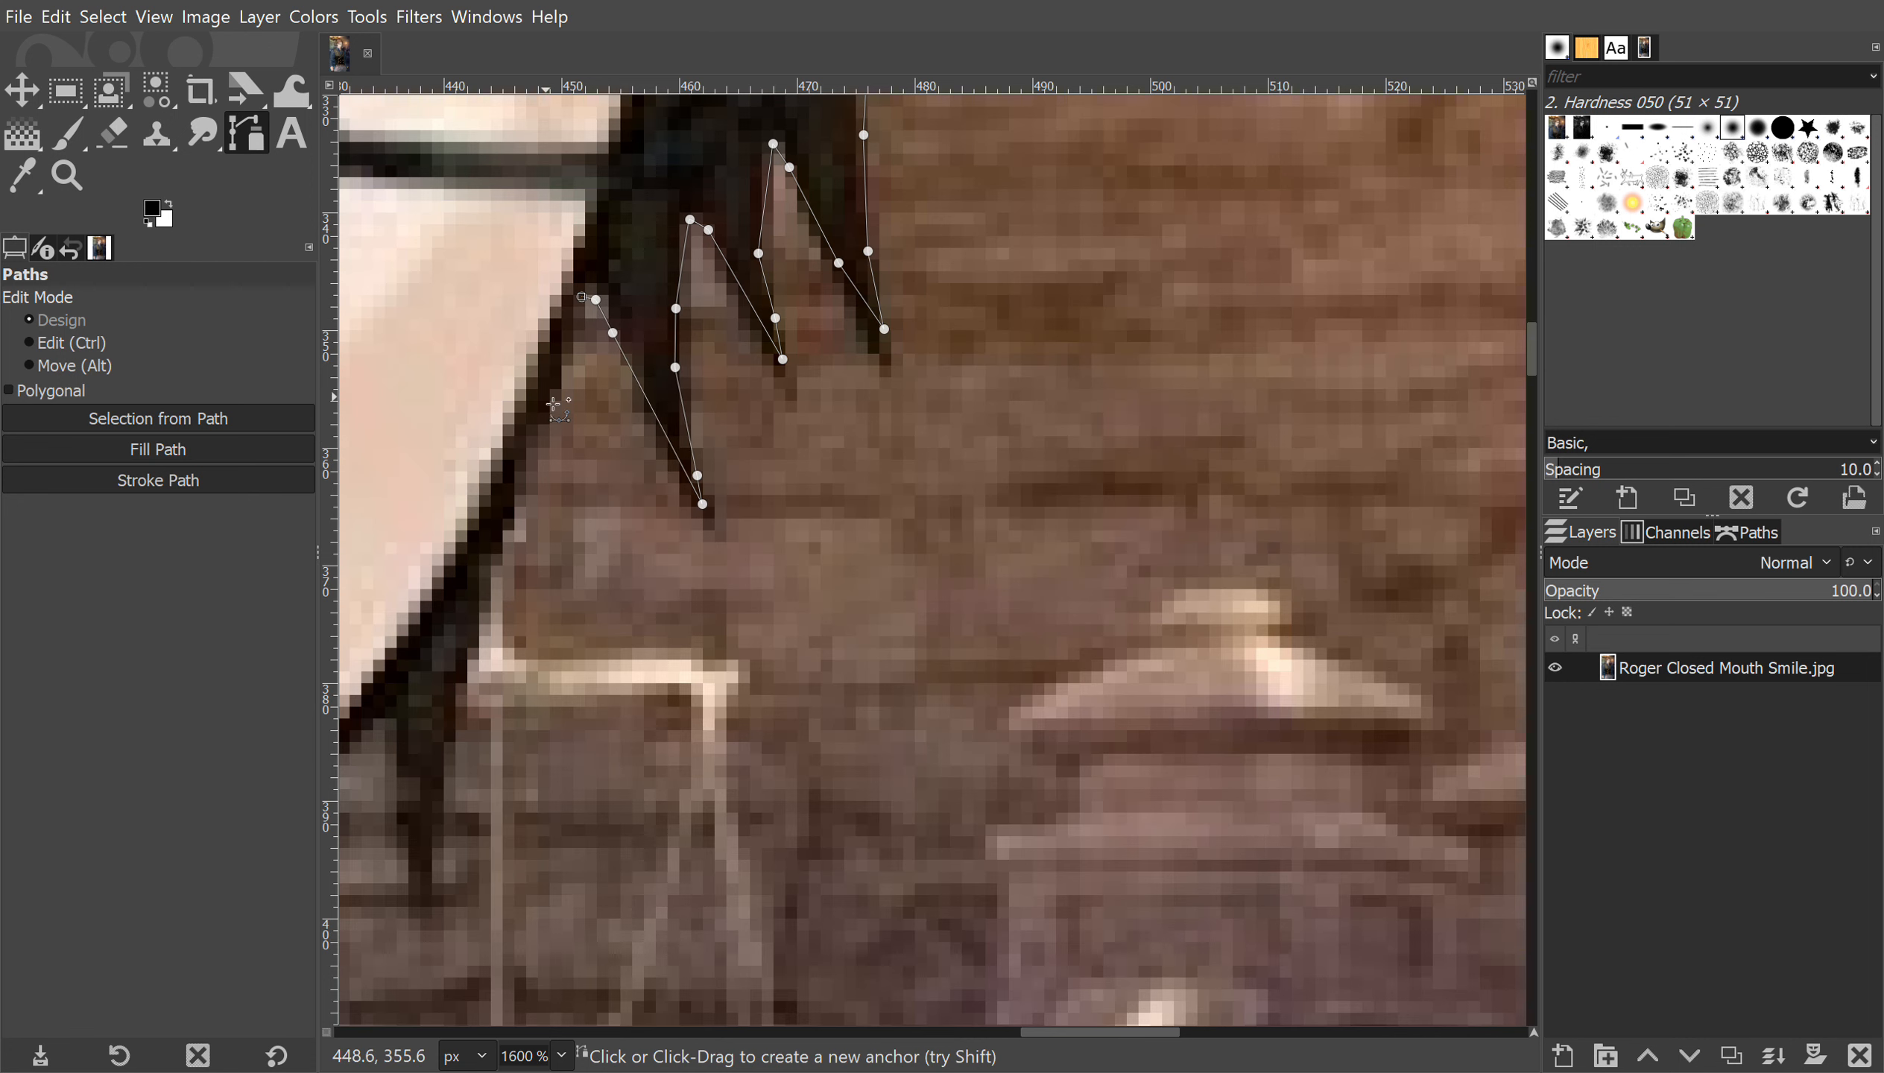
- Trace the path down the jawline and along the outer edge of the hair tuft below the jaw to its tip
{"action": "left_click", "coordinate": [516, 498]}
{"action": "left_click", "coordinate": [472, 572]}
{"action": "left_click", "coordinate": [476, 603]}
{"action": "scroll", "coordinate": [477, 642], "scroll_direction": "down", "scroll_amount": 3}
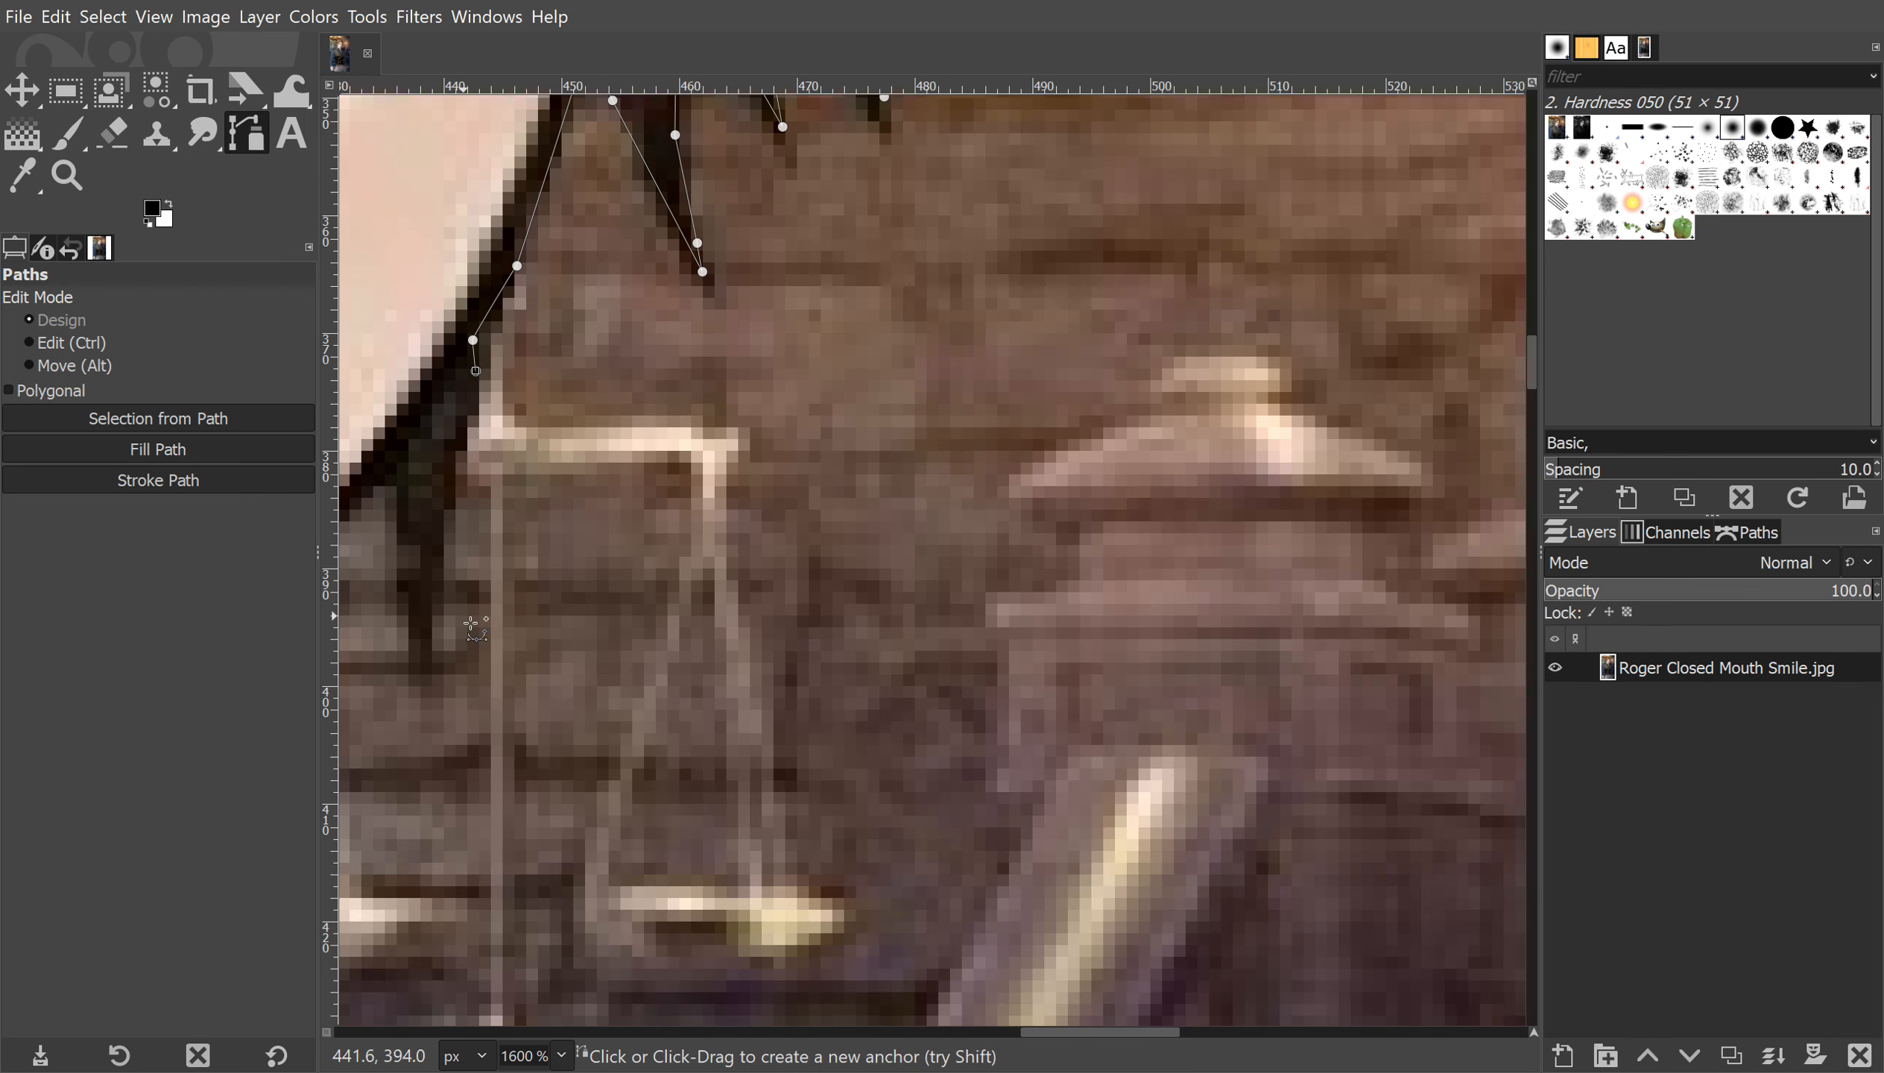
{"action": "left_click", "coordinate": [447, 522]}
{"action": "left_click", "coordinate": [441, 573]}
{"action": "left_click", "coordinate": [434, 622]}
{"action": "left_click", "coordinate": [428, 662]}
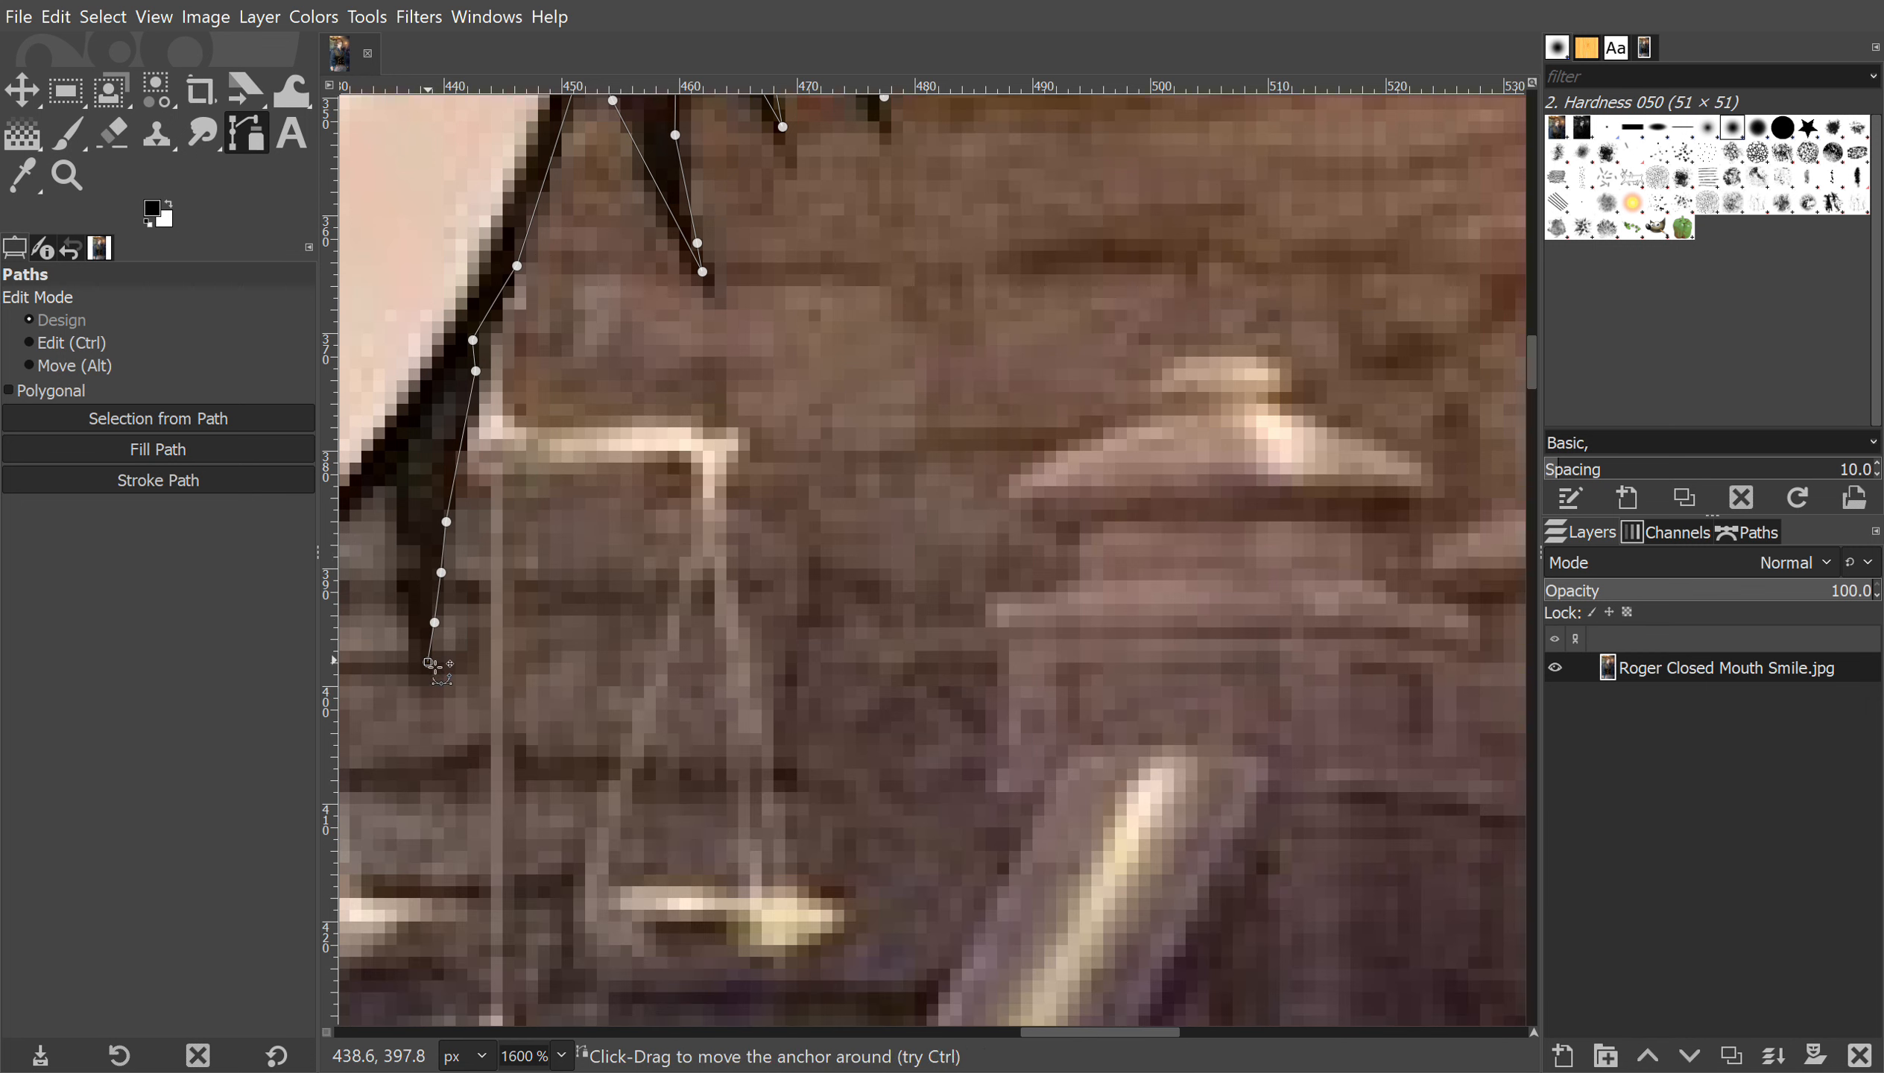
- Bring the path back up the tuft's inner edge, along the jaw and down the neck to the shirt collar
{"action": "left_click", "coordinate": [398, 536]}
{"action": "left_click", "coordinate": [391, 474]}
{"action": "left_click", "coordinate": [365, 473]}
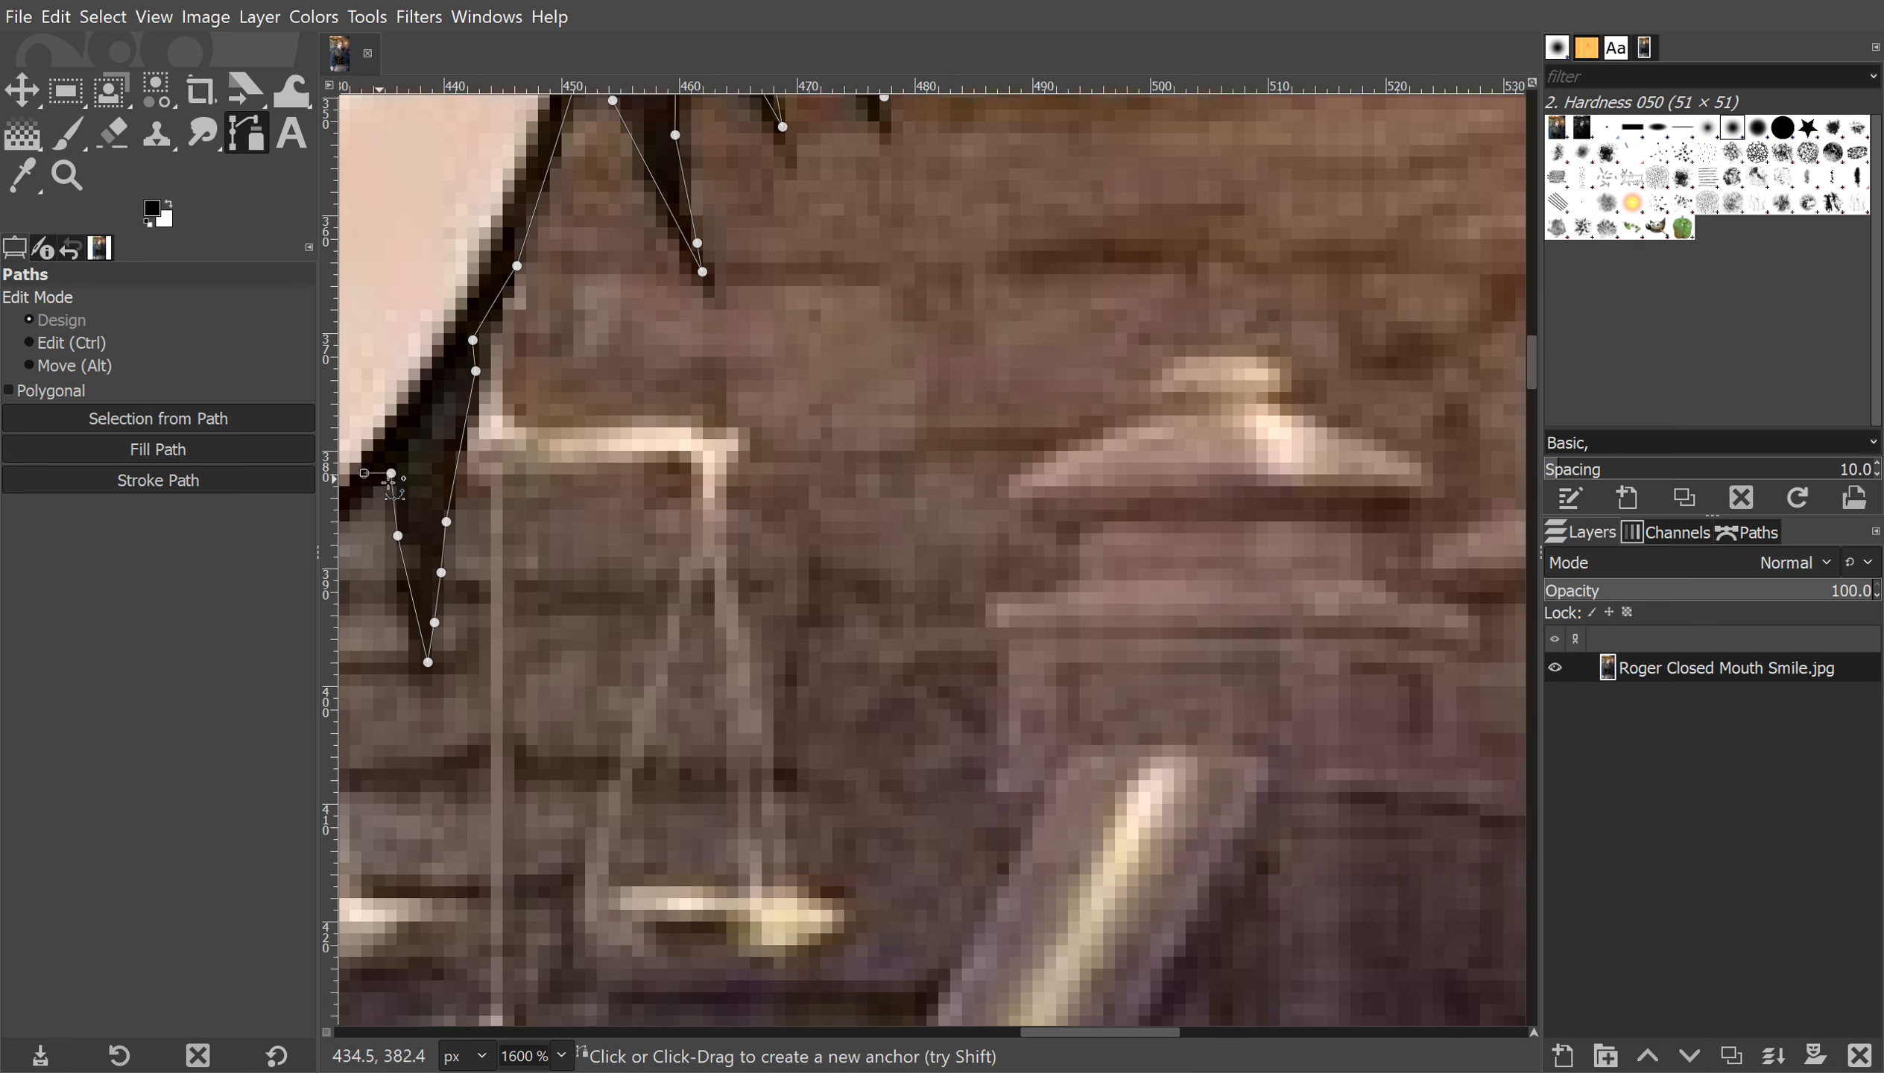
{"action": "left_click_drag", "start_coordinate": [1105, 1032], "coordinate": [1024, 1032]}
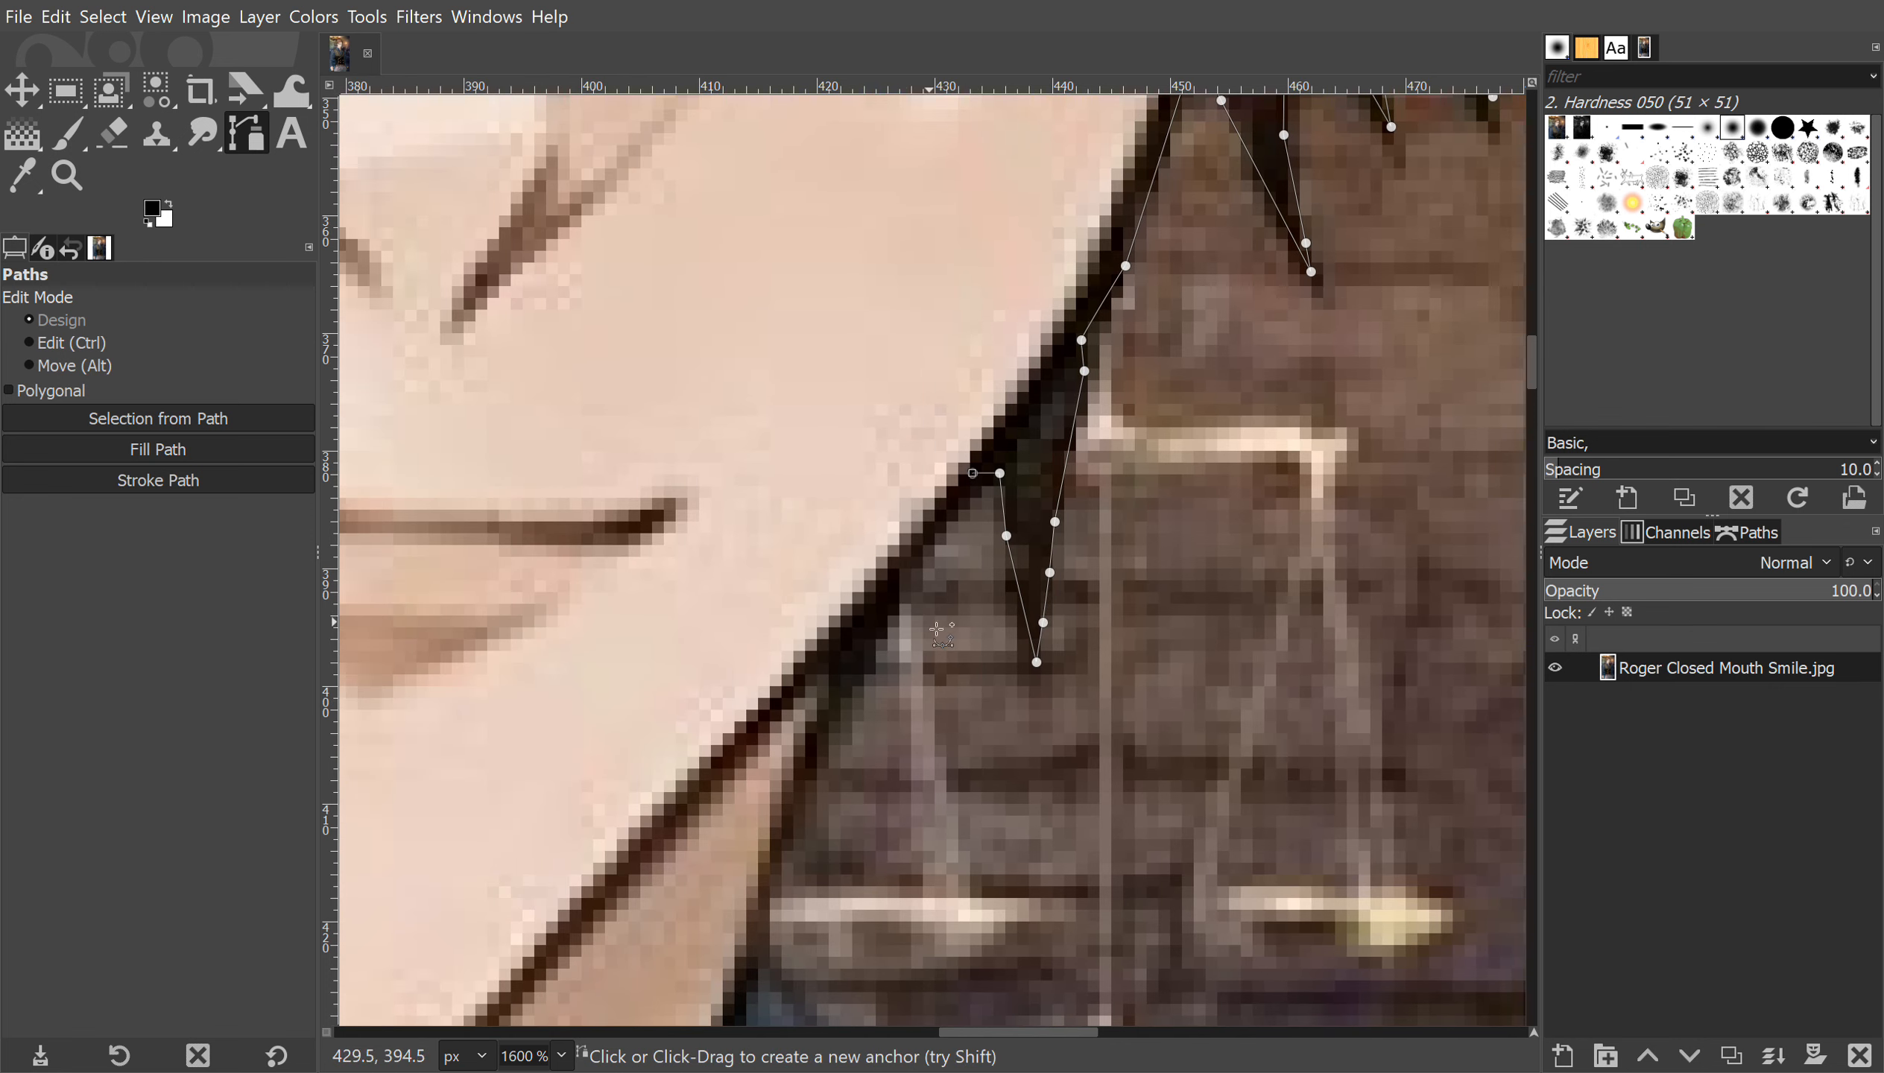
{"action": "left_click", "coordinate": [871, 623]}
{"action": "left_click", "coordinate": [854, 676]}
{"action": "scroll", "coordinate": [822, 655], "scroll_direction": "down", "scroll_amount": 5}
{"action": "left_click", "coordinate": [763, 480]}
{"action": "left_click", "coordinate": [765, 507]}
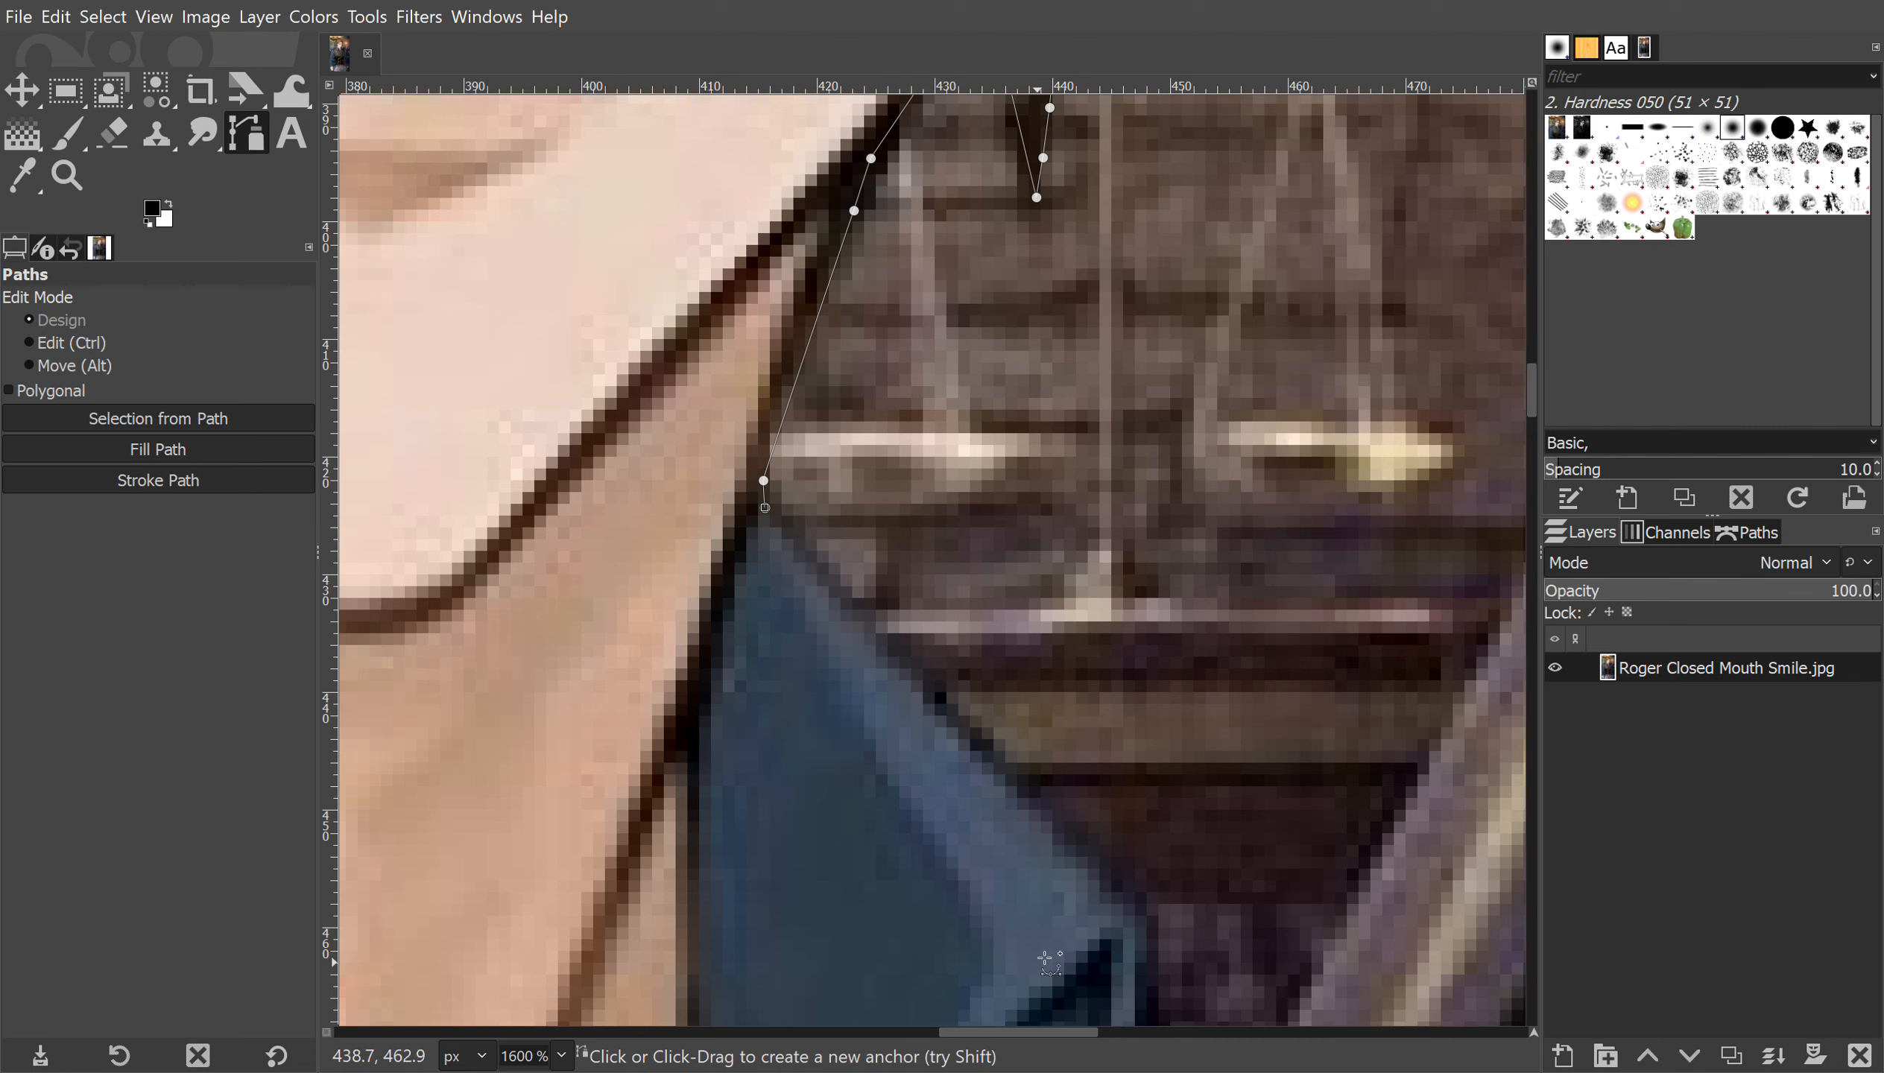
- Complete the path loosely across the neck and around the head's other side to its start, and create a selection from it
{"action": "scroll", "coordinate": [1035, 943], "scroll_direction": "down", "scroll_amount": 5, "text": "ctrl"}
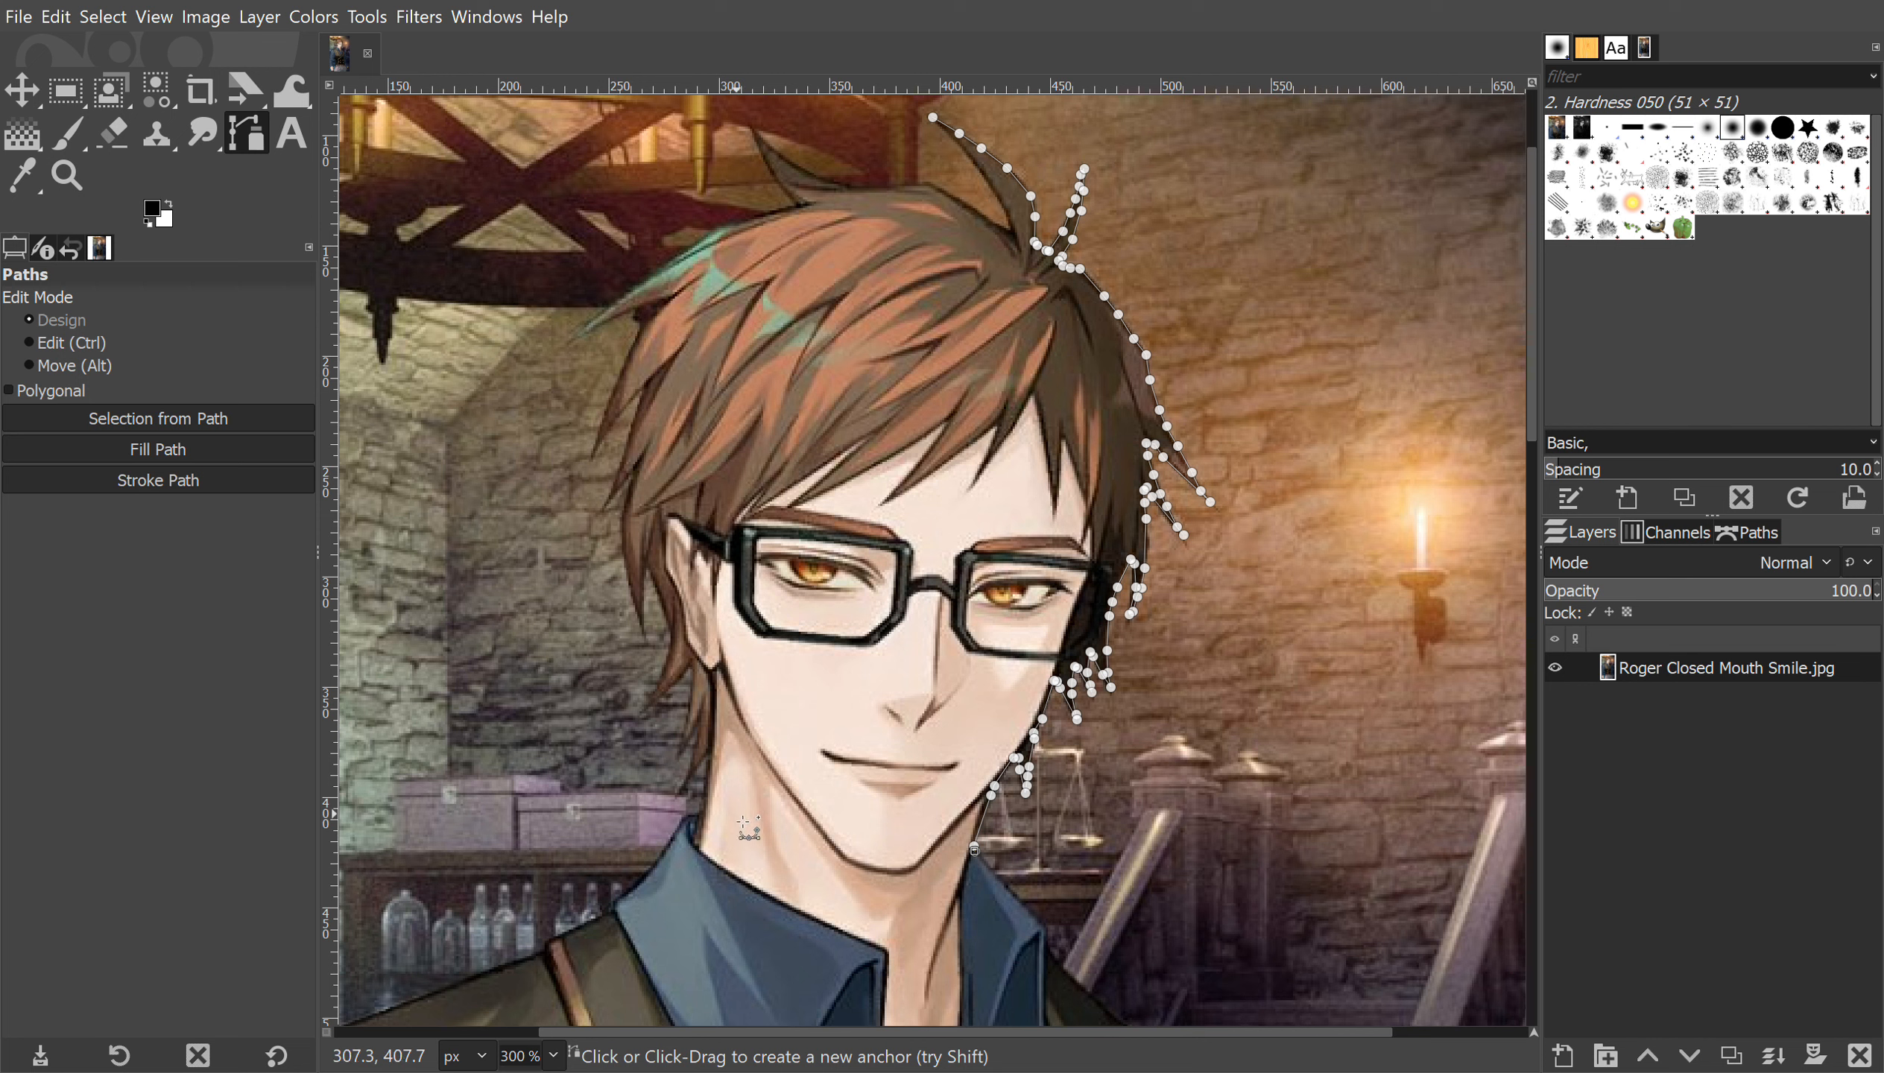
{"action": "left_click", "coordinate": [695, 831]}
{"action": "left_click", "coordinate": [581, 655]}
{"action": "left_click", "coordinate": [532, 455]}
{"action": "left_click", "coordinate": [530, 297]}
{"action": "left_click", "coordinate": [587, 236]}
{"action": "left_click", "coordinate": [661, 184]}
{"action": "left_click", "coordinate": [771, 128]}
{"action": "left_click", "coordinate": [845, 124]}
{"action": "left_click", "coordinate": [923, 117]}
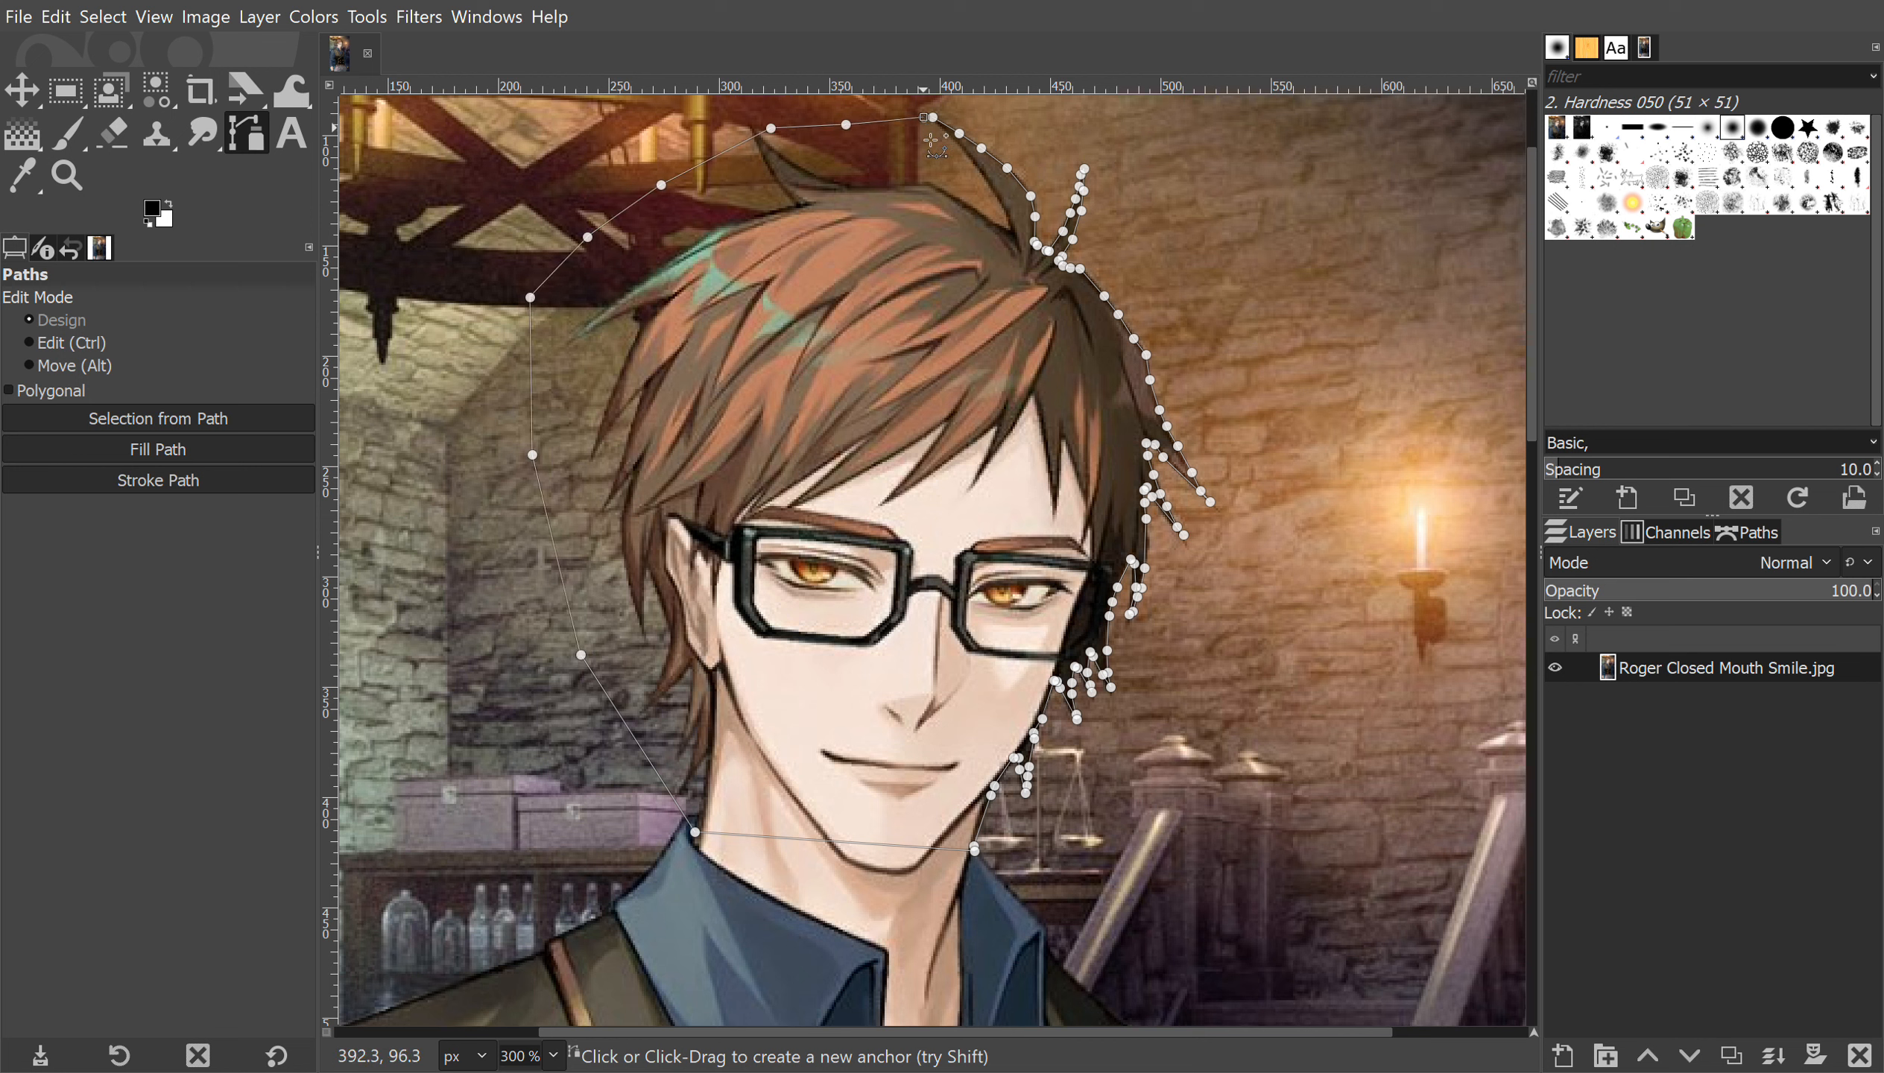
{"action": "left_click", "coordinate": [207, 424]}
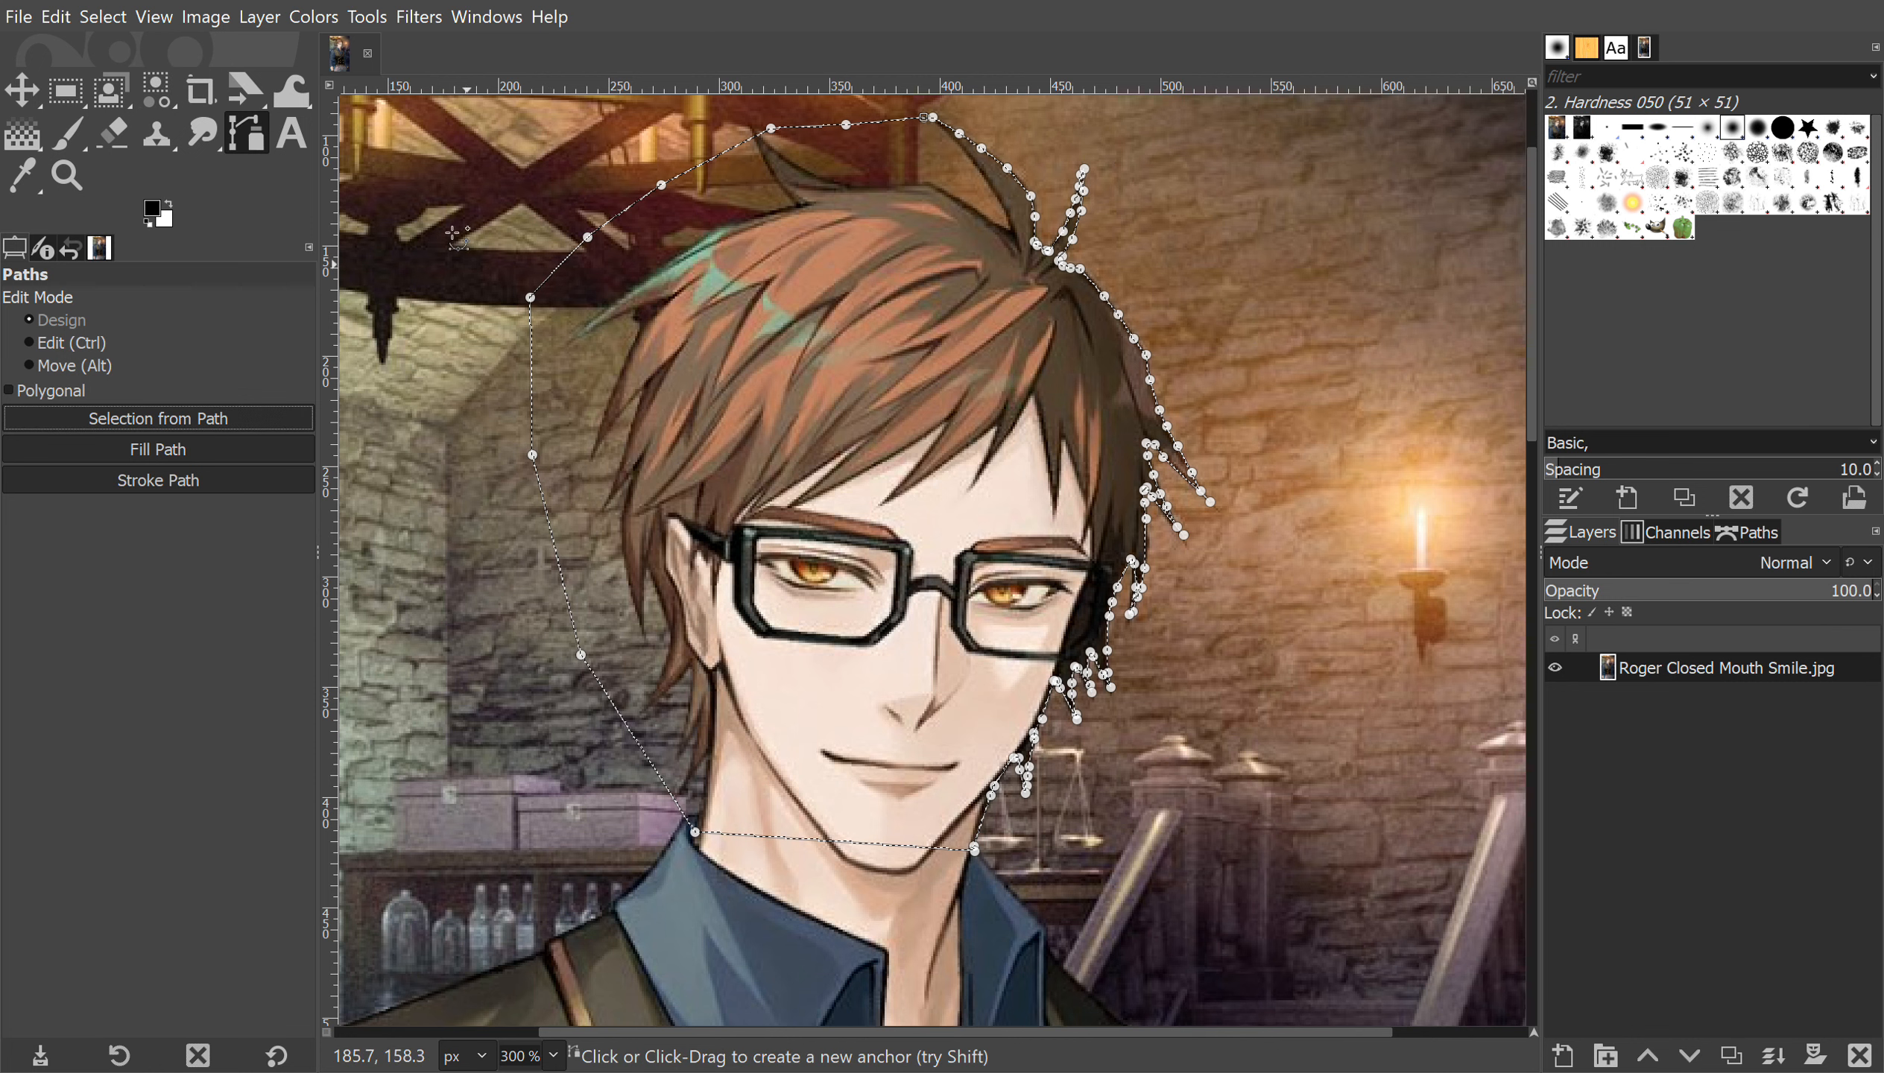
- Try deleting the selected head area, and undo the deletion
{"action": "left_click", "coordinate": [105, 15]}
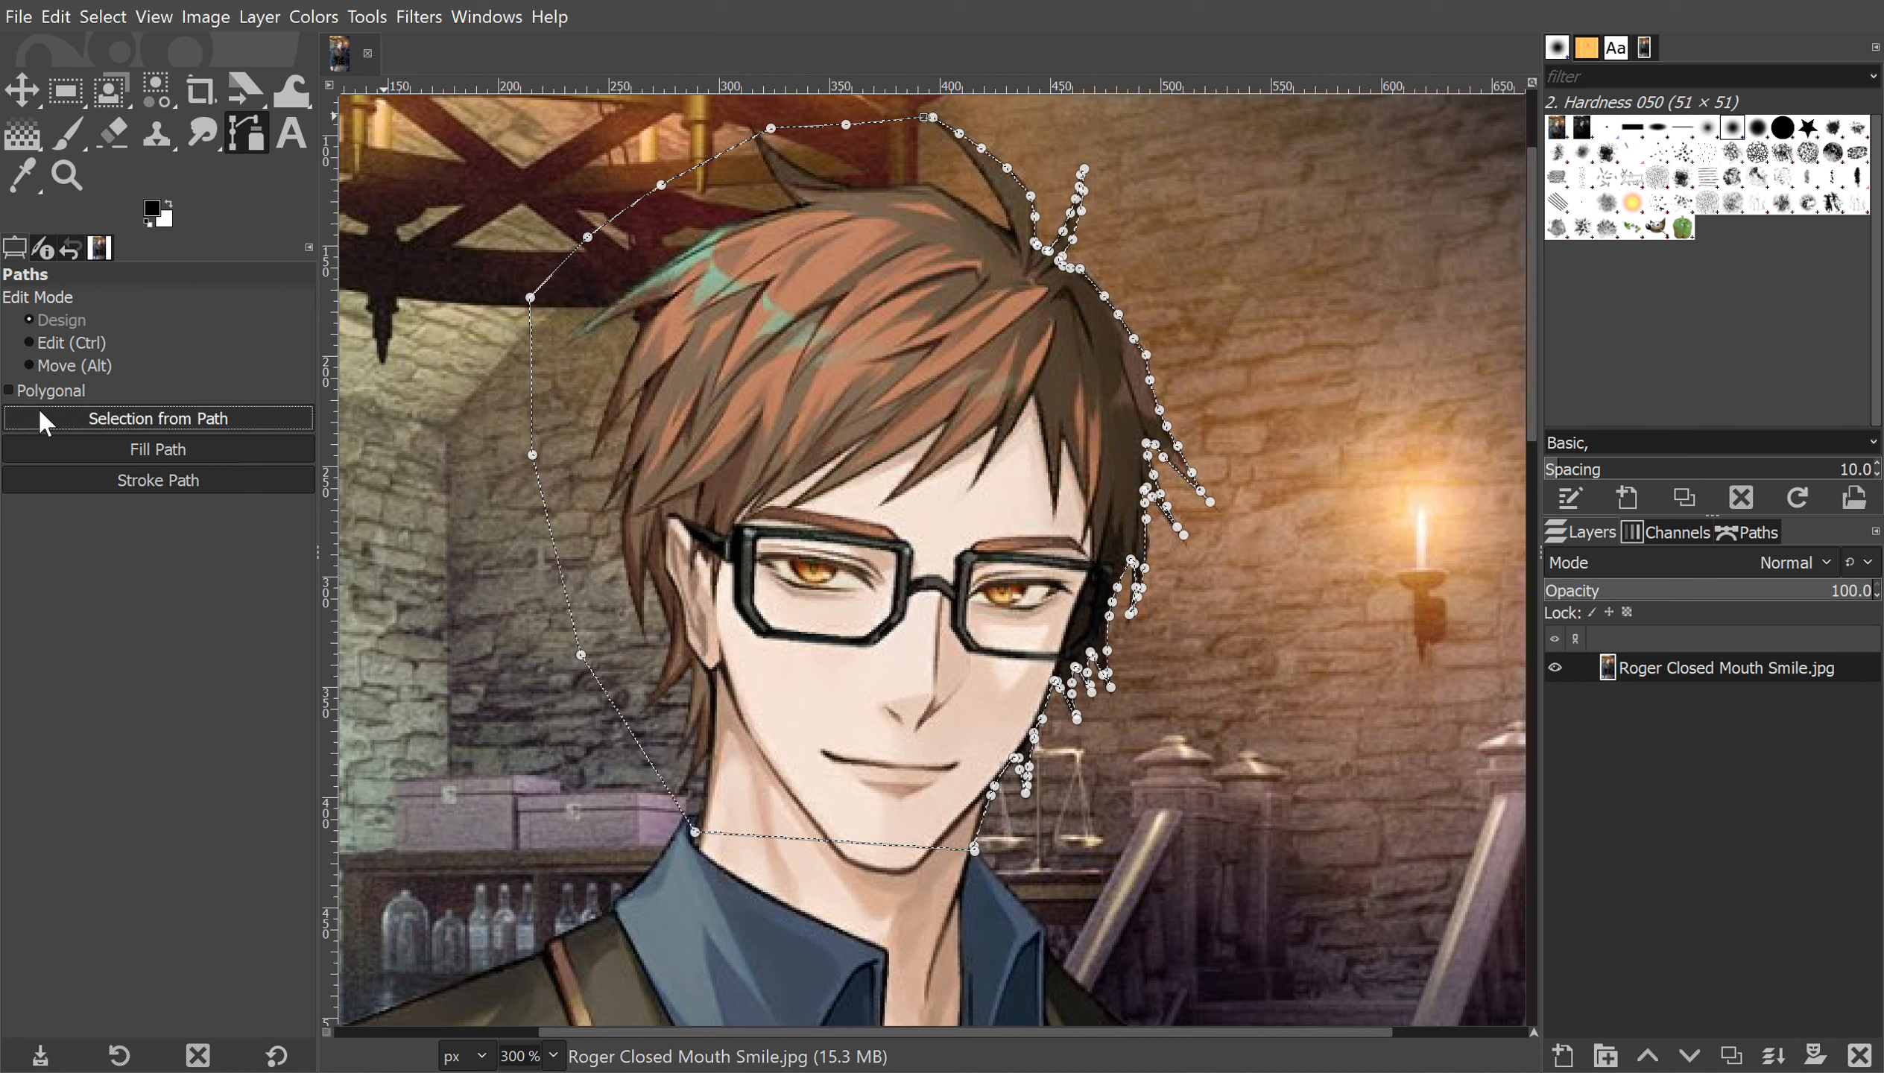
{"action": "left_click", "coordinate": [64, 420]}
{"action": "key", "text": "Delete"}
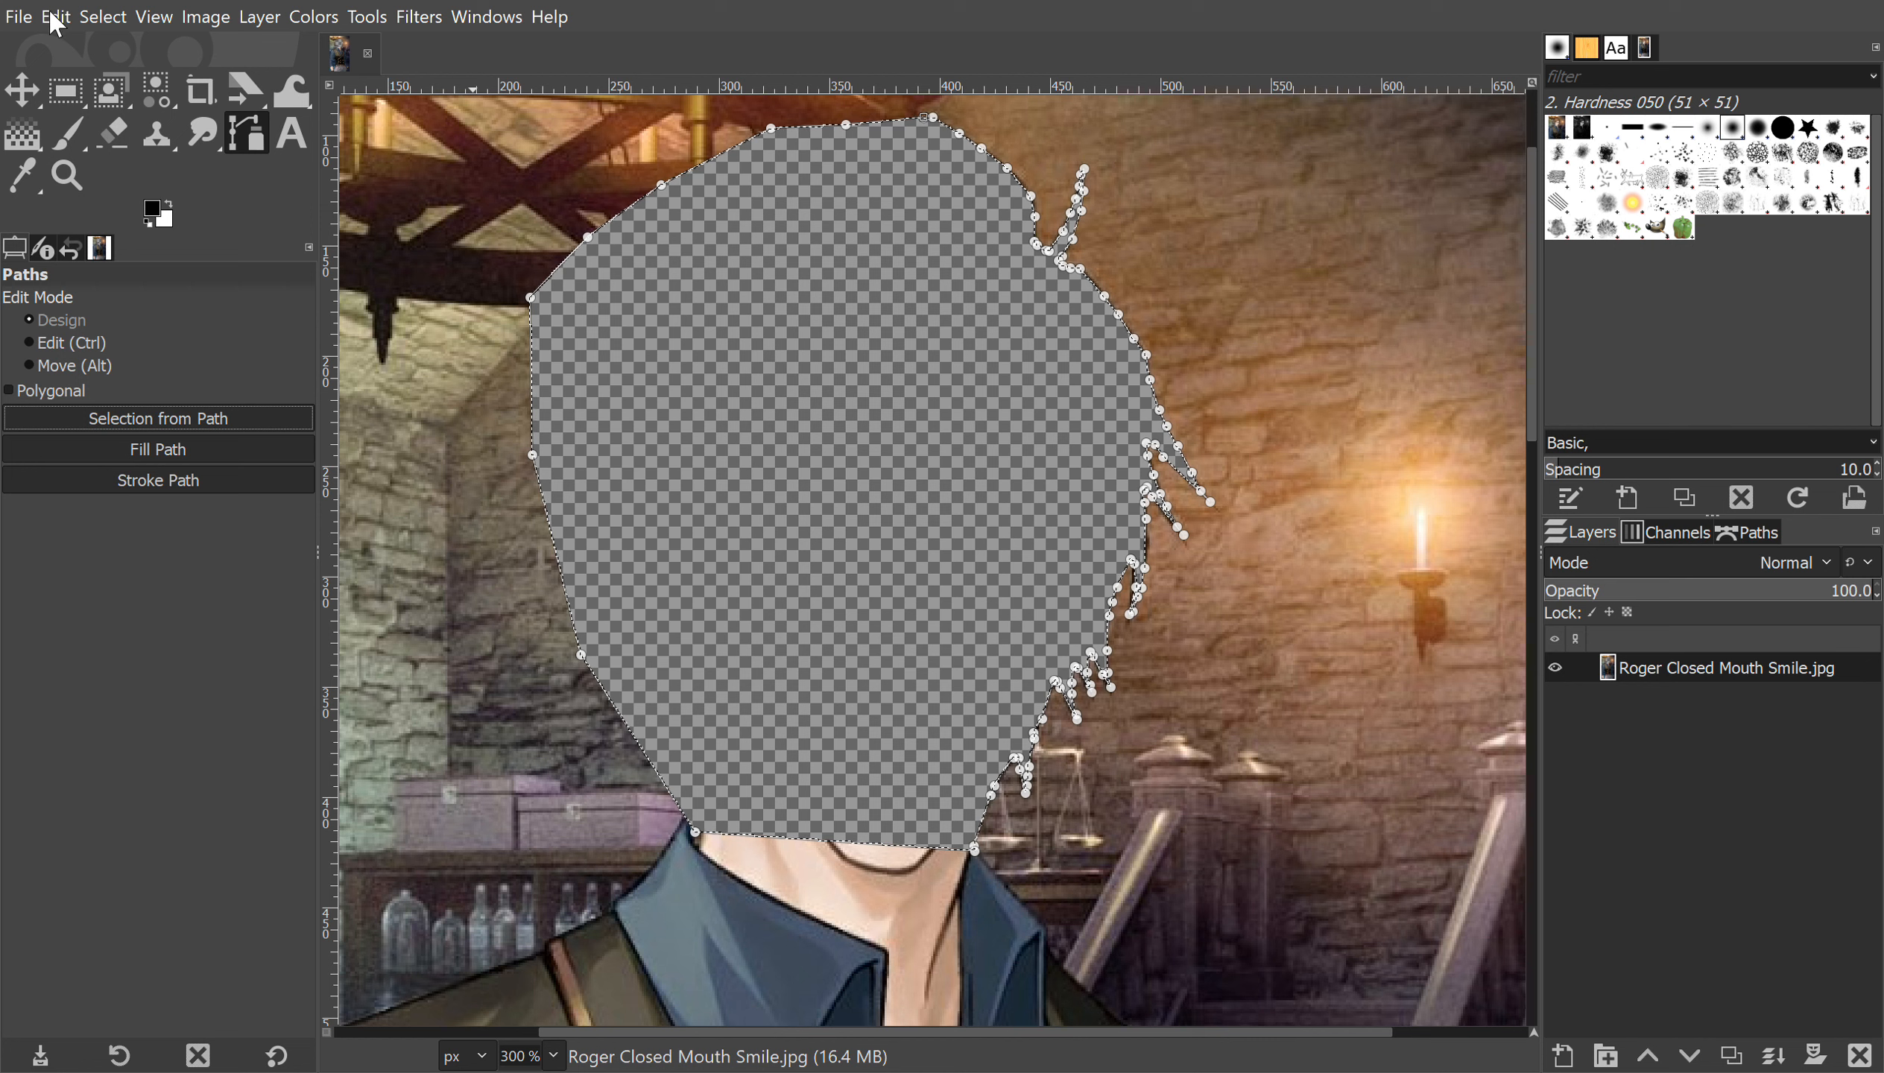
{"action": "key", "text": "ctrl+z"}
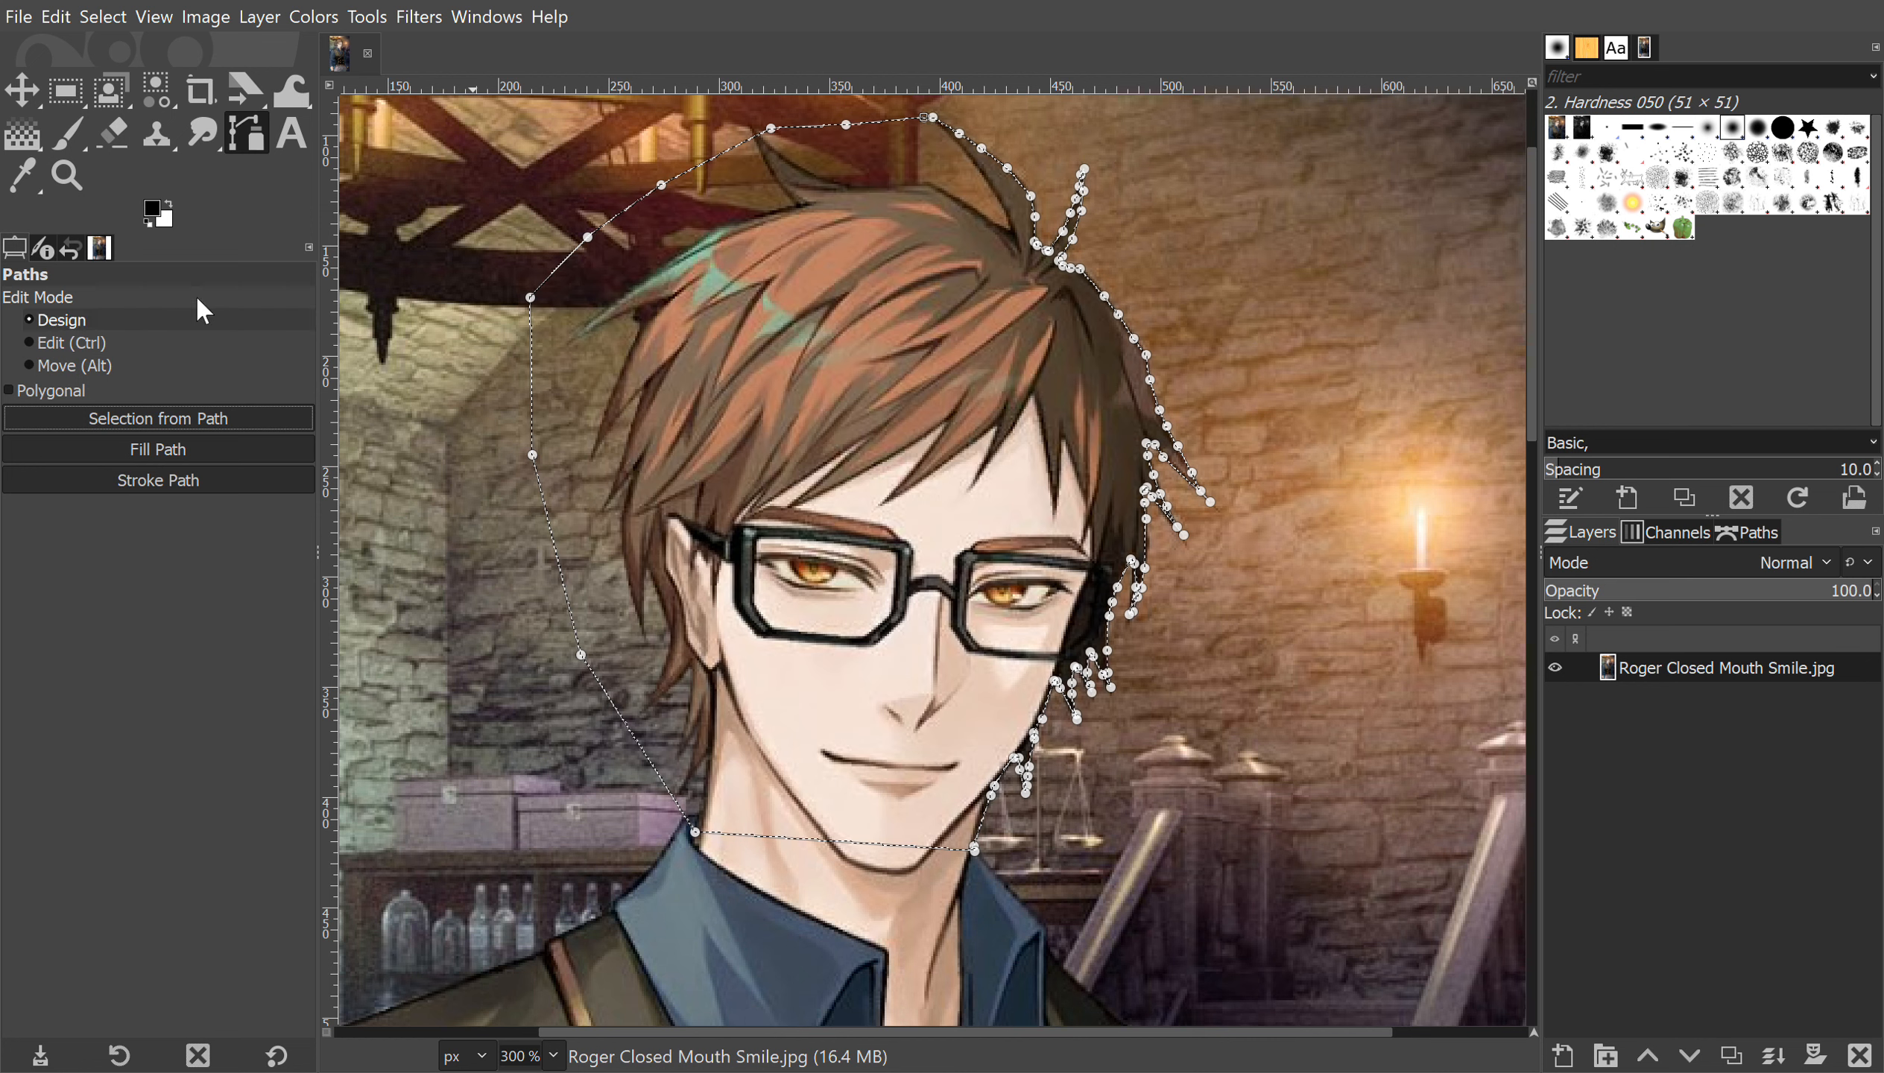
- Invert the selection, try deleting everything outside the head outline, and undo the deletion
{"action": "key", "text": "ctrl+a"}
{"action": "key", "text": "ctrl+i"}
{"action": "key", "text": "Delete"}
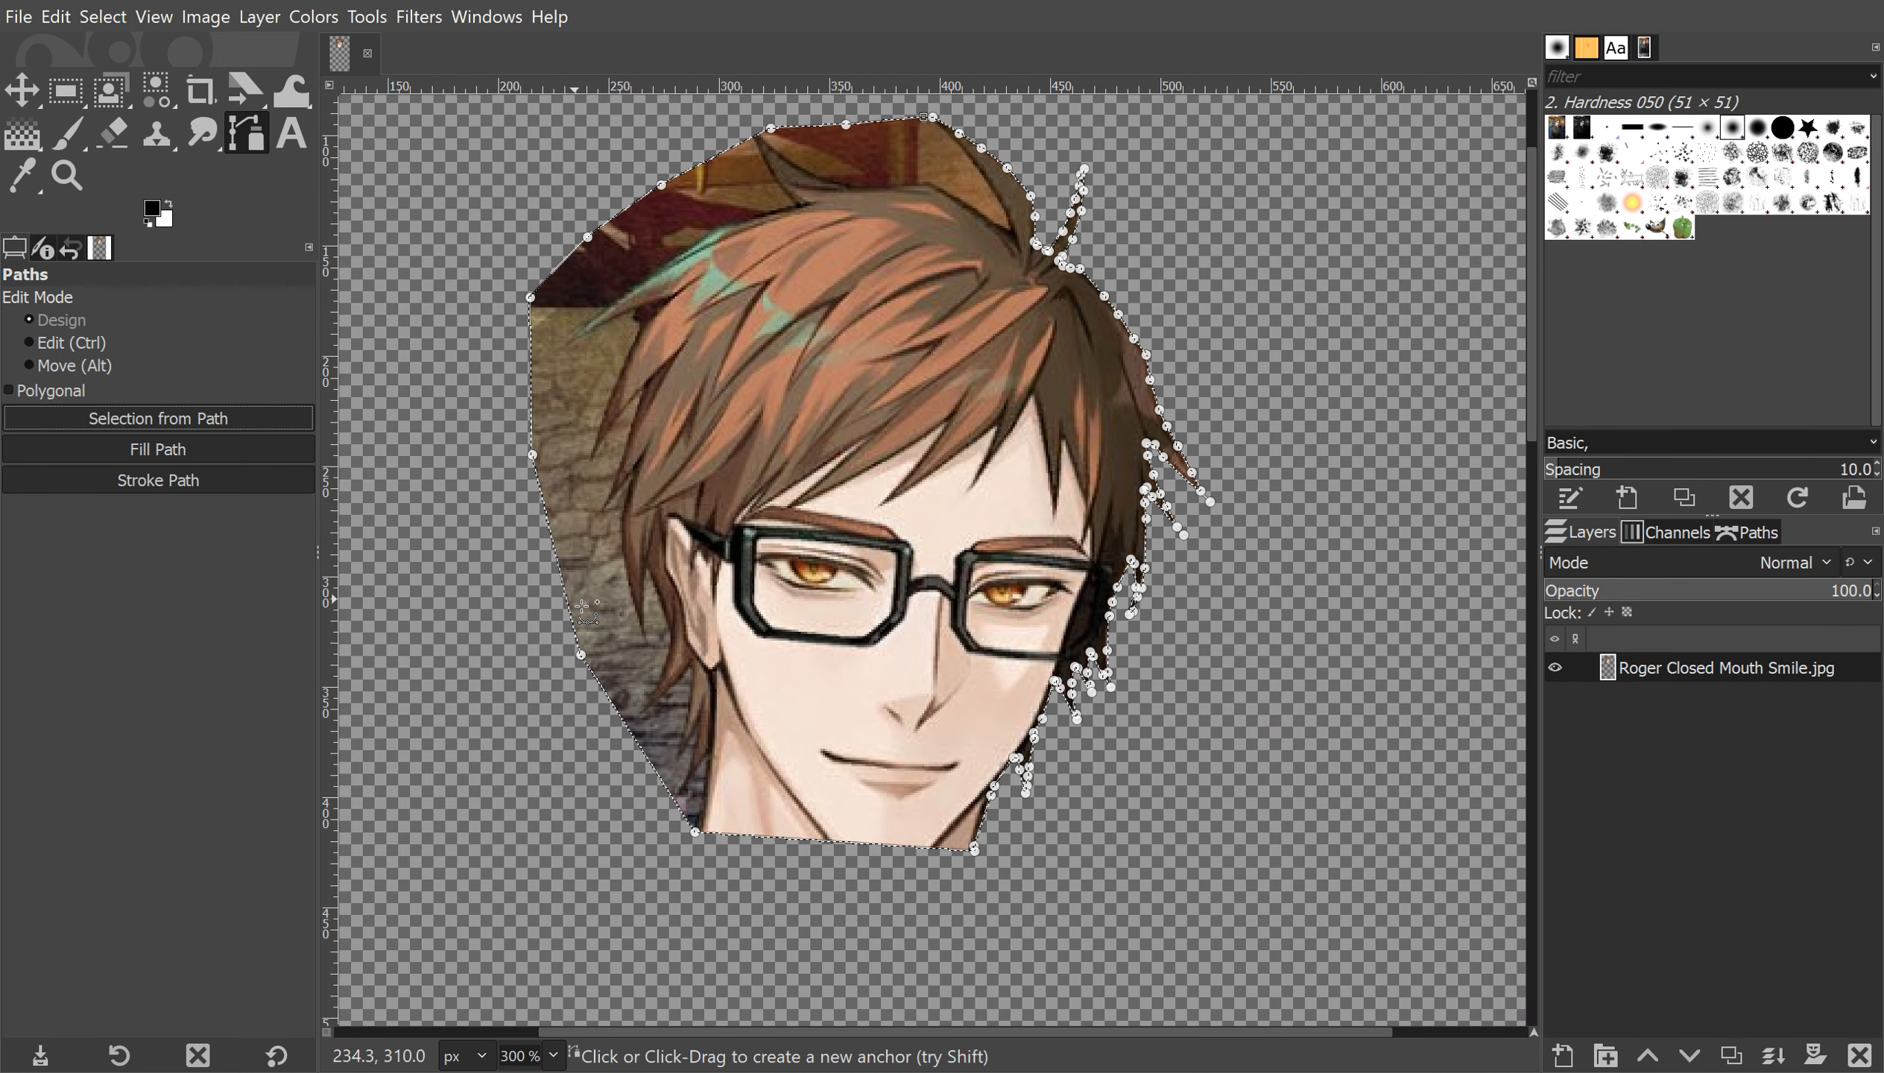
{"action": "left_click", "coordinate": [90, 16]}
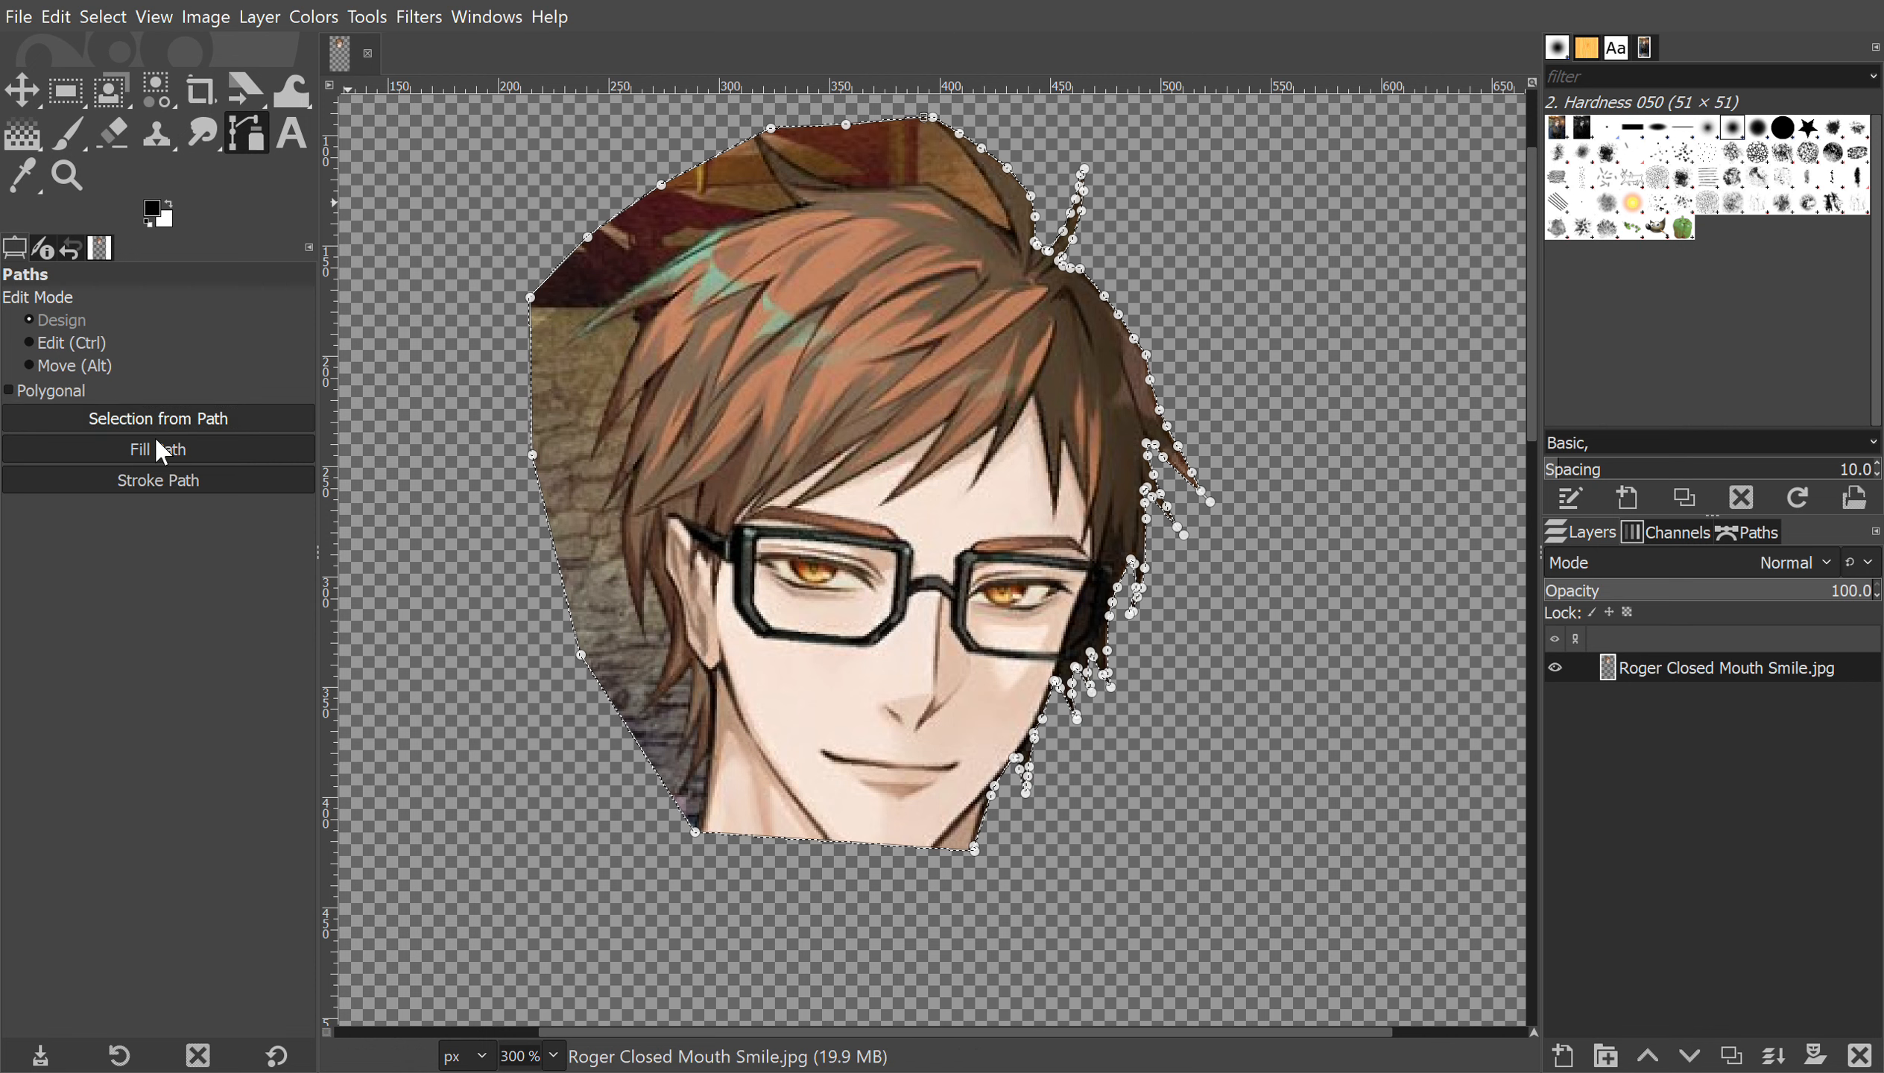
{"action": "key", "text": "ctrl+z"}
- Examine the sleeve, belt and trouser edges of the figure, and return to a view of the whole picture
{"action": "scroll", "coordinate": [879, 523], "scroll_direction": "down", "scroll_amount": 20}
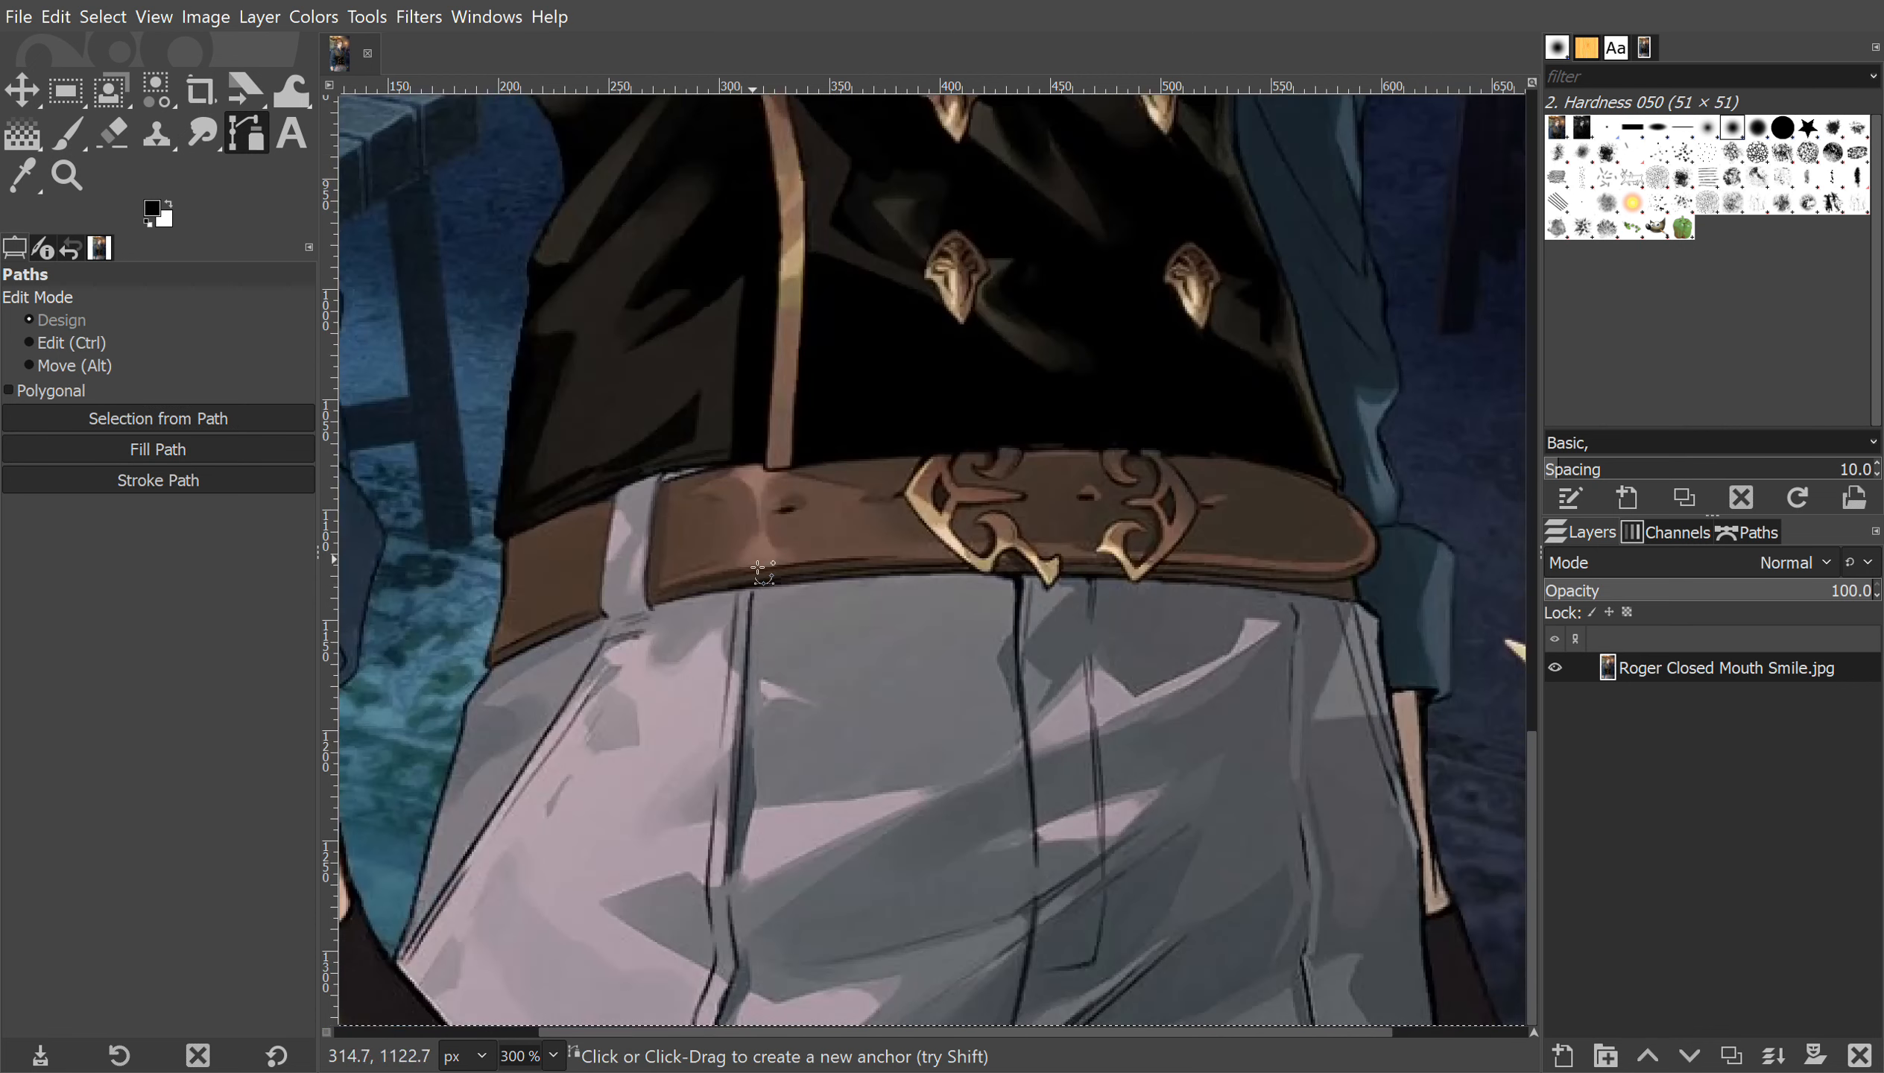
{"action": "left_click_drag", "start_coordinate": [1001, 1032], "coordinate": [799, 1033]}
{"action": "scroll", "coordinate": [781, 628], "scroll_direction": "up", "scroll_amount": 5}
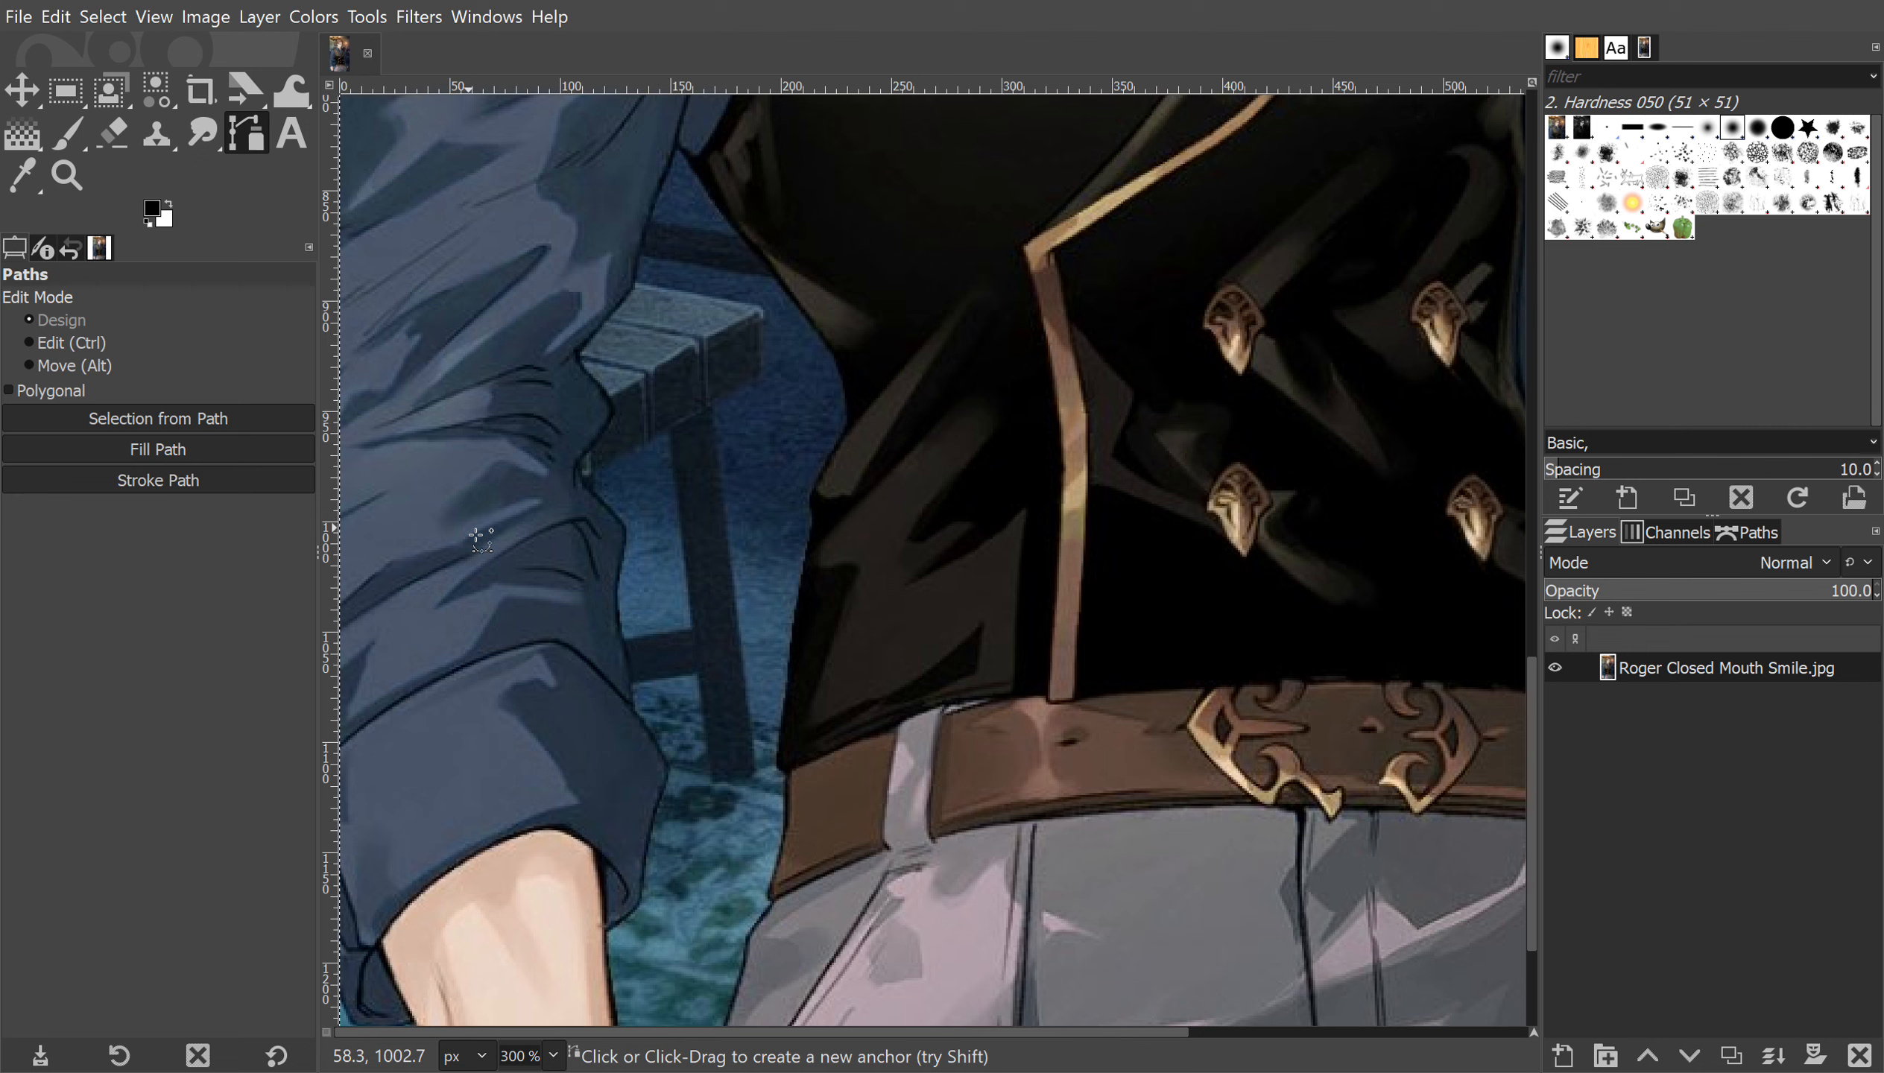
{"action": "scroll", "coordinate": [866, 471], "scroll_direction": "down", "scroll_amount": 5}
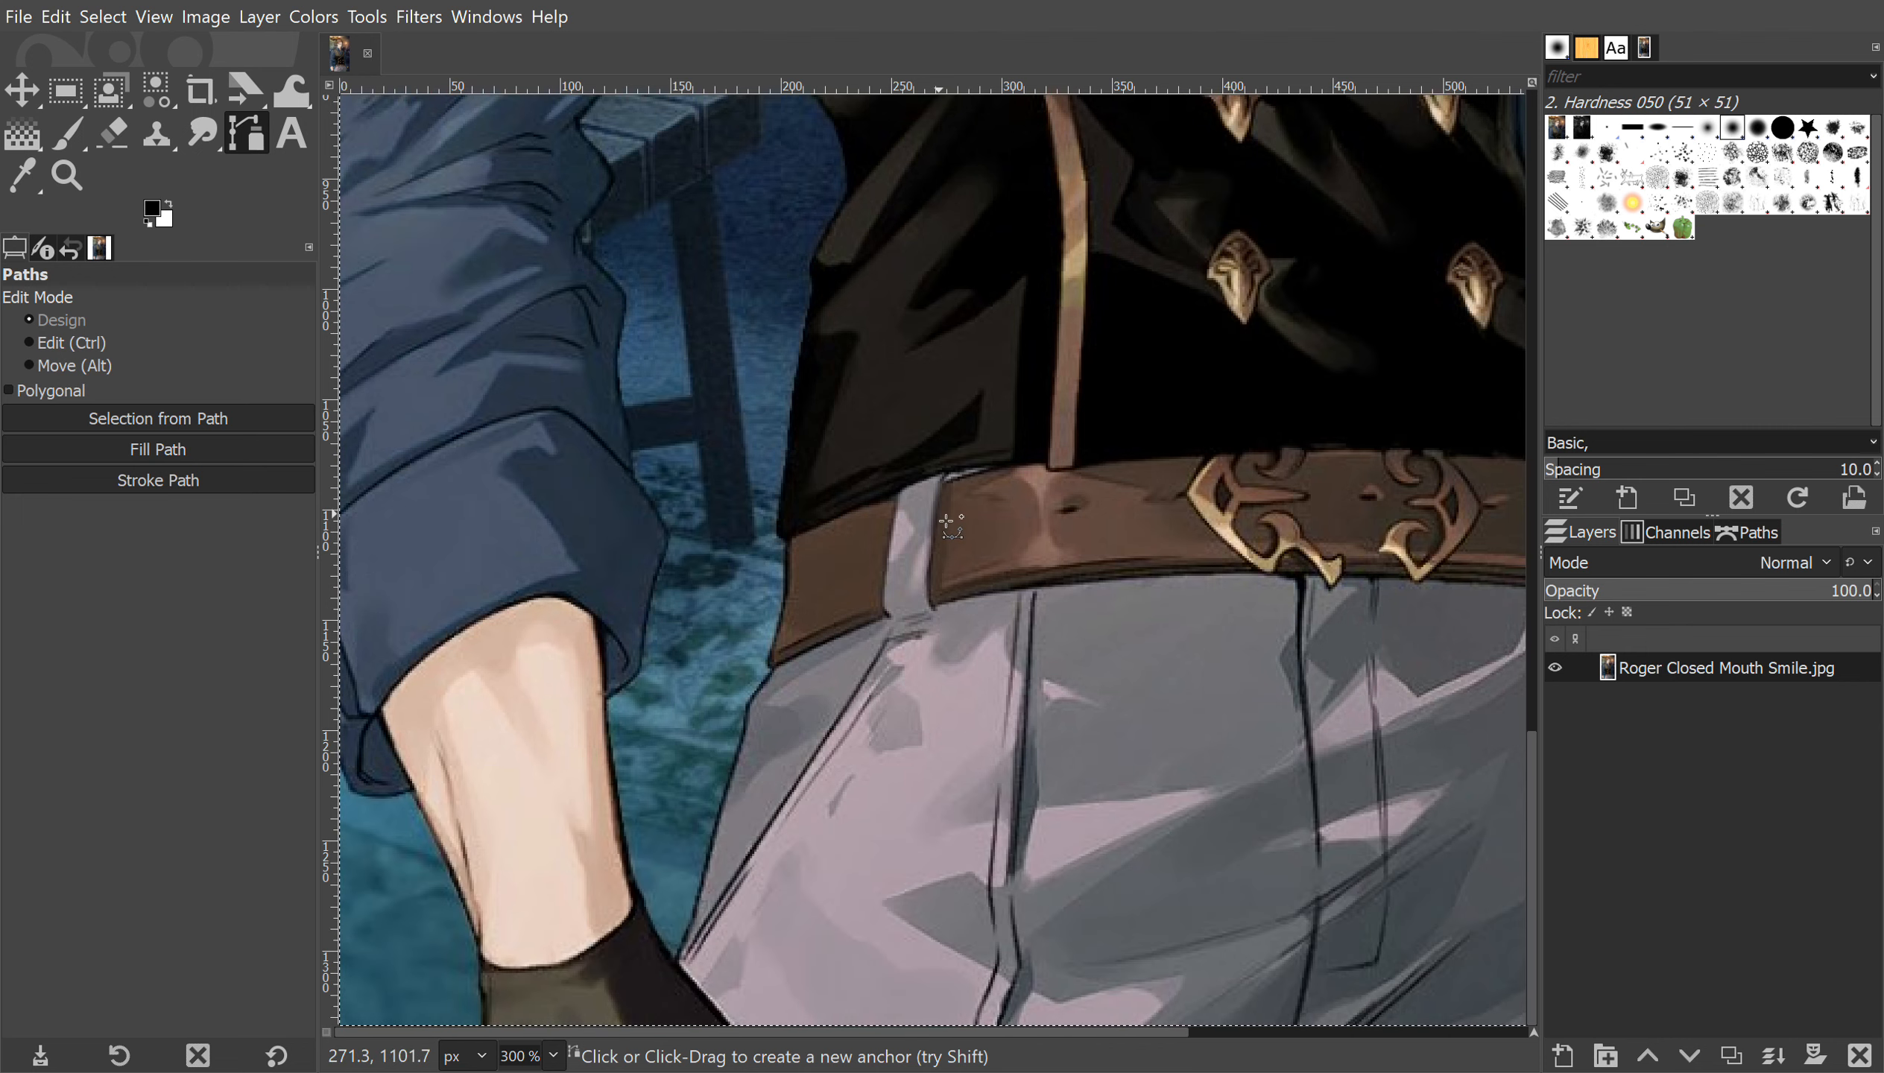
{"action": "scroll", "coordinate": [951, 523], "scroll_direction": "down", "scroll_amount": 3}
{"action": "scroll", "coordinate": [951, 523], "scroll_direction": "up", "scroll_amount": 5}
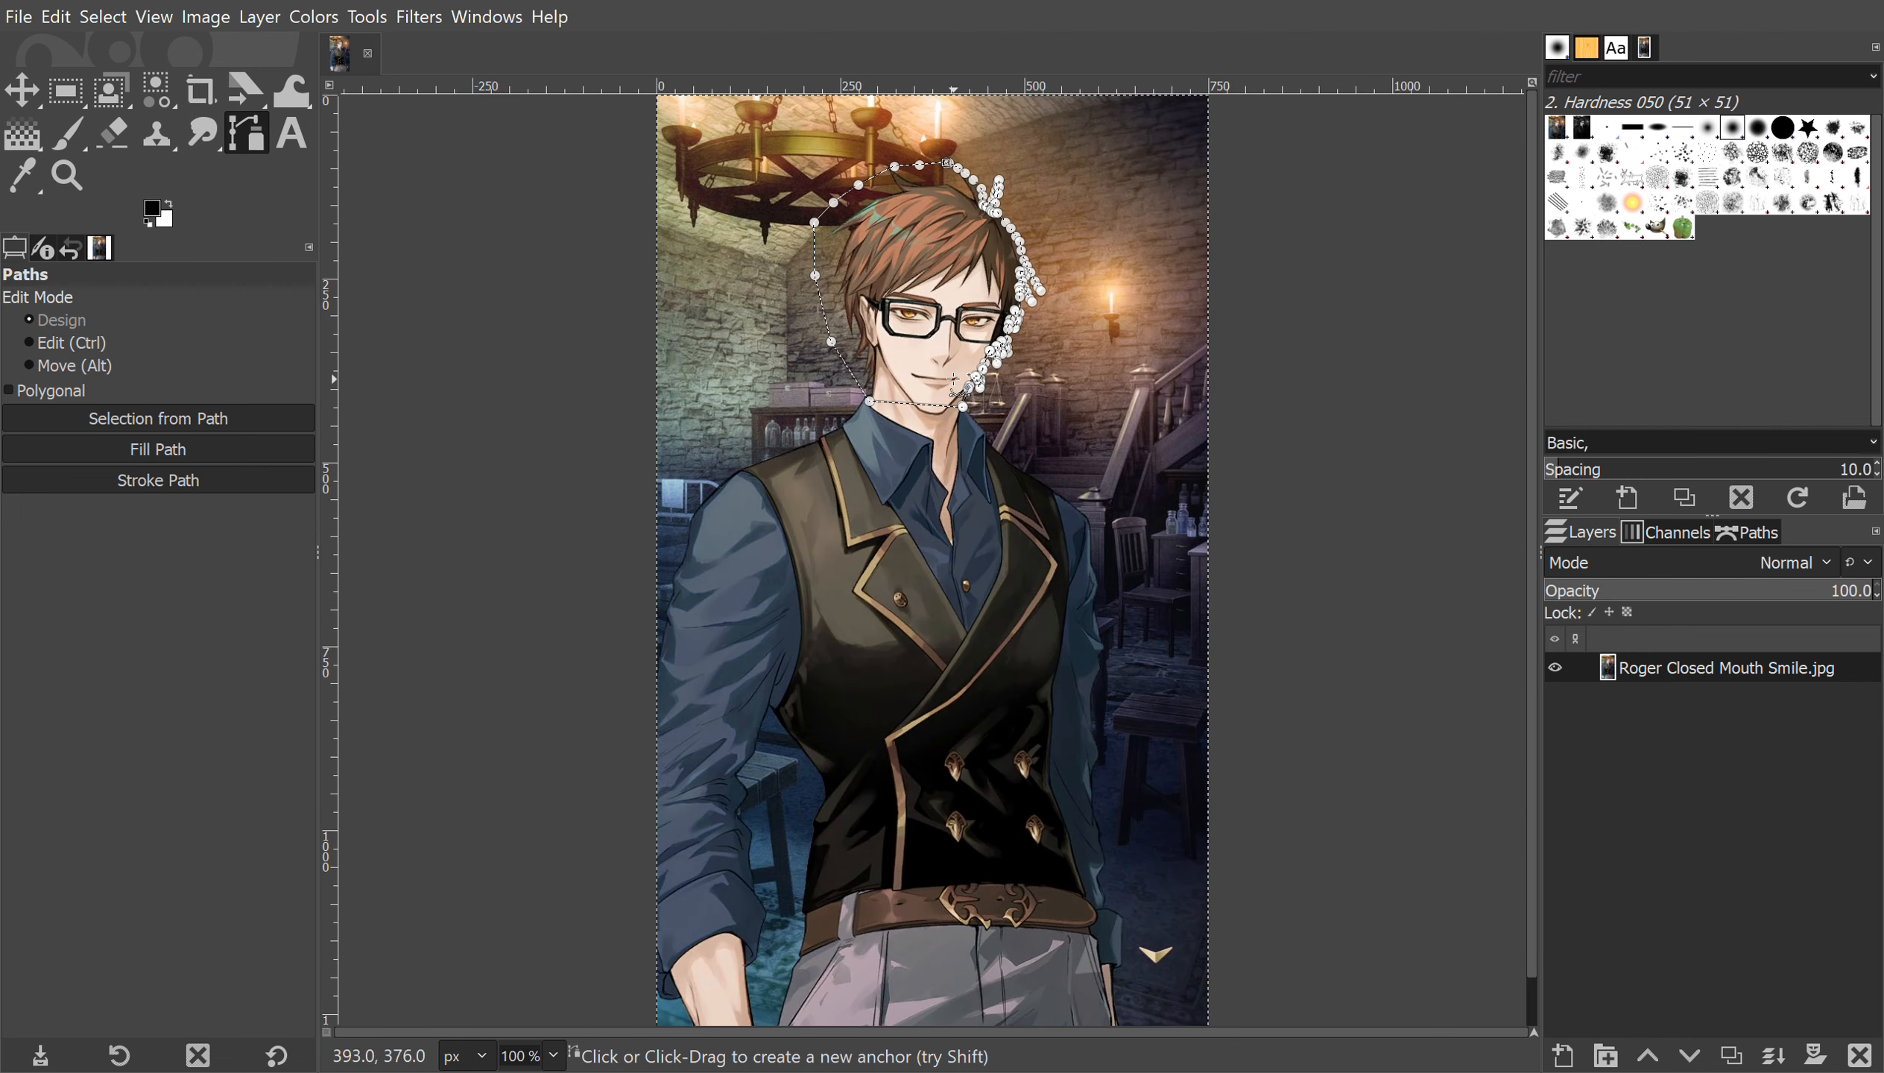